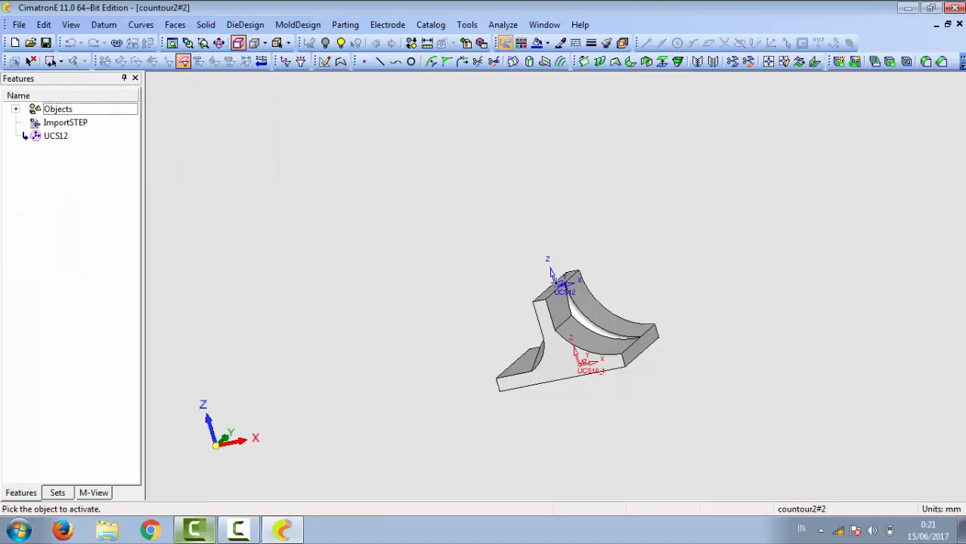
Activate the UCS12 coordinate system and export the bracket model to a new NC document
left_click(560, 284)
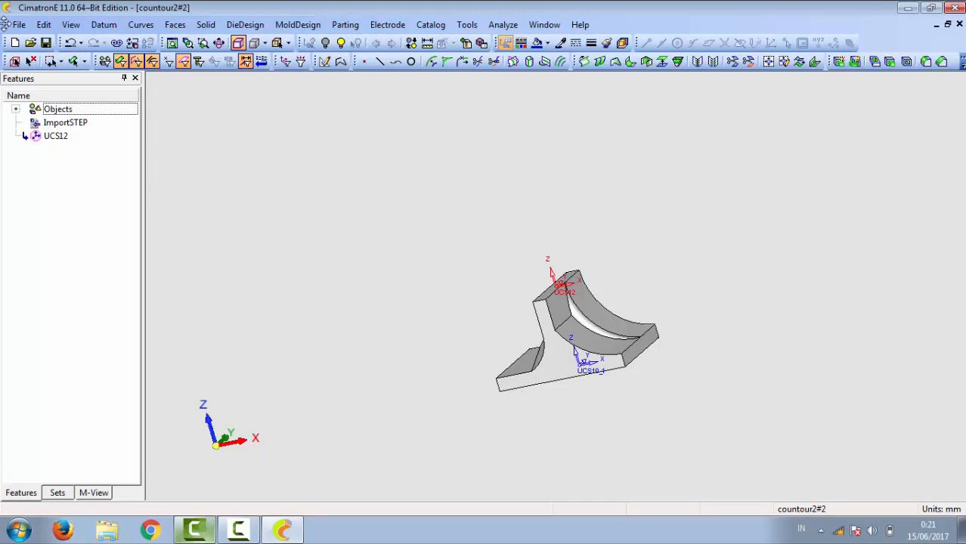
left_click(18, 24)
mouse_move(45, 185)
left_click(215, 234)
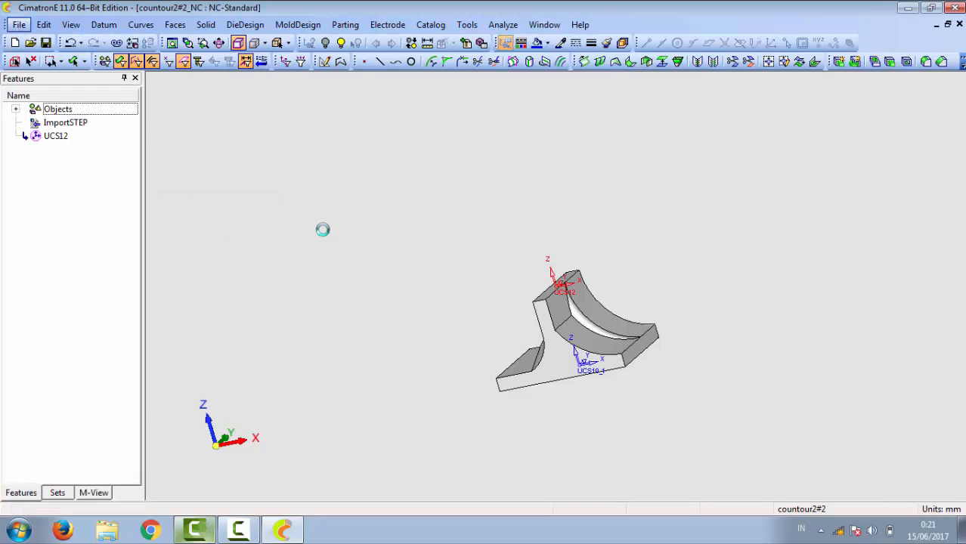
left_click(99, 185)
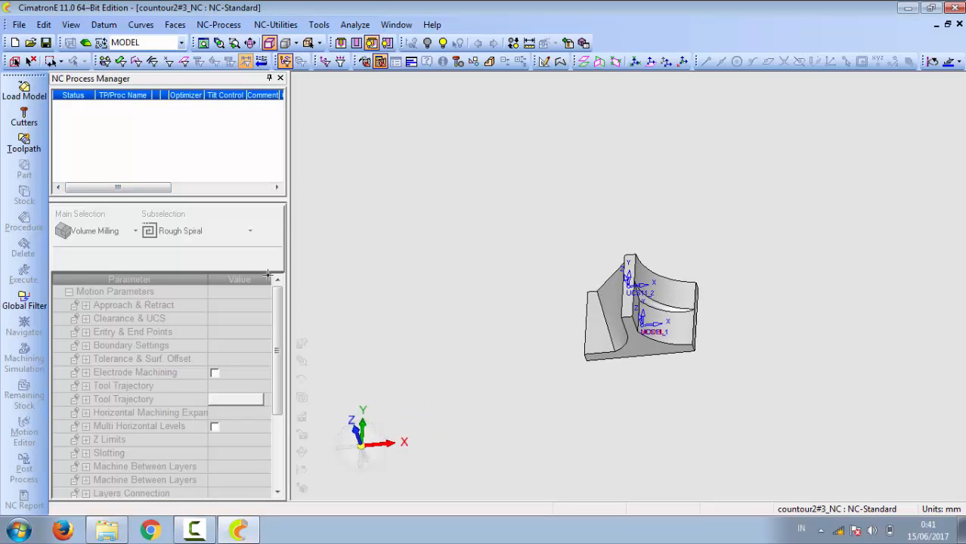
Make UCS11_2 the active UCS and add the 5 mm ball cutter BALL05-H from Default MM Lib
left_click(181, 42)
left_click(124, 62)
left_click(24, 117)
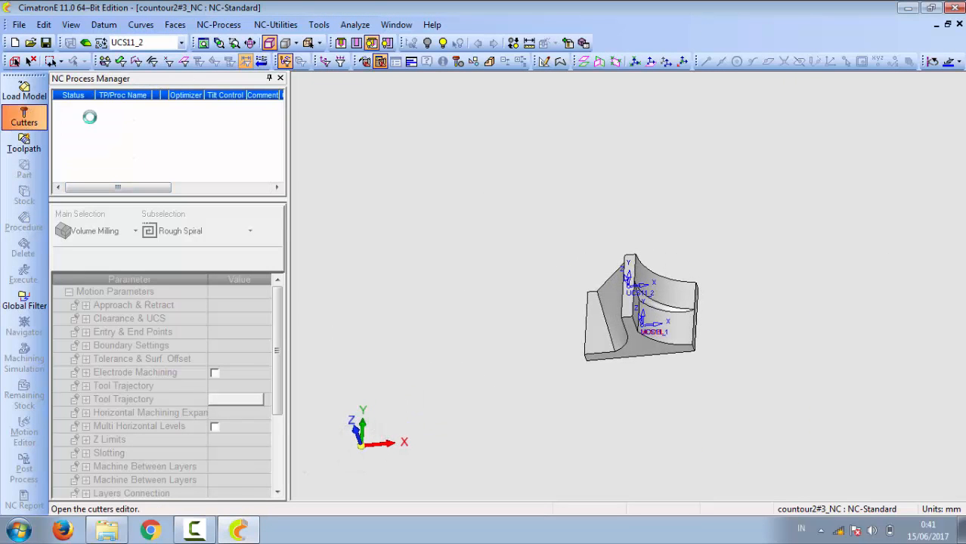
left_click(215, 69)
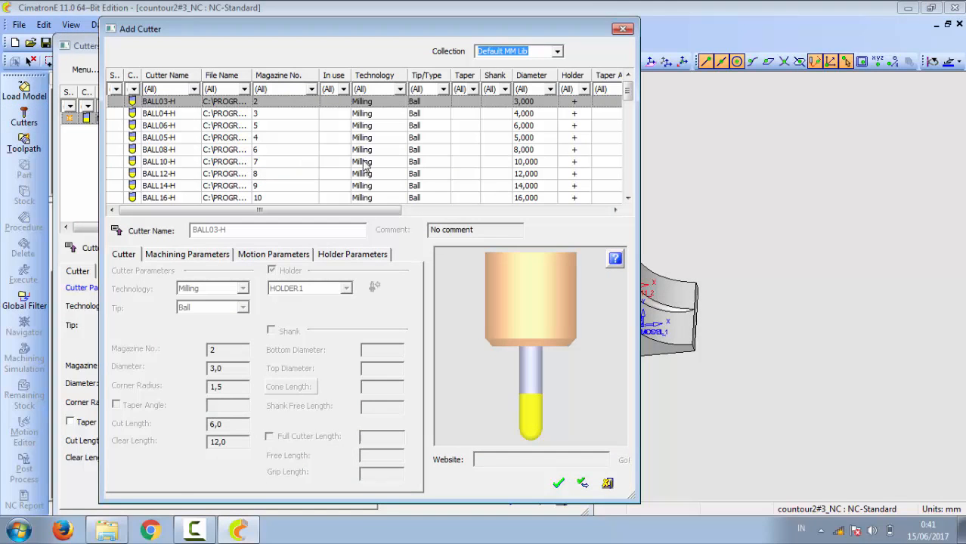
left_click(514, 140)
left_click(558, 482)
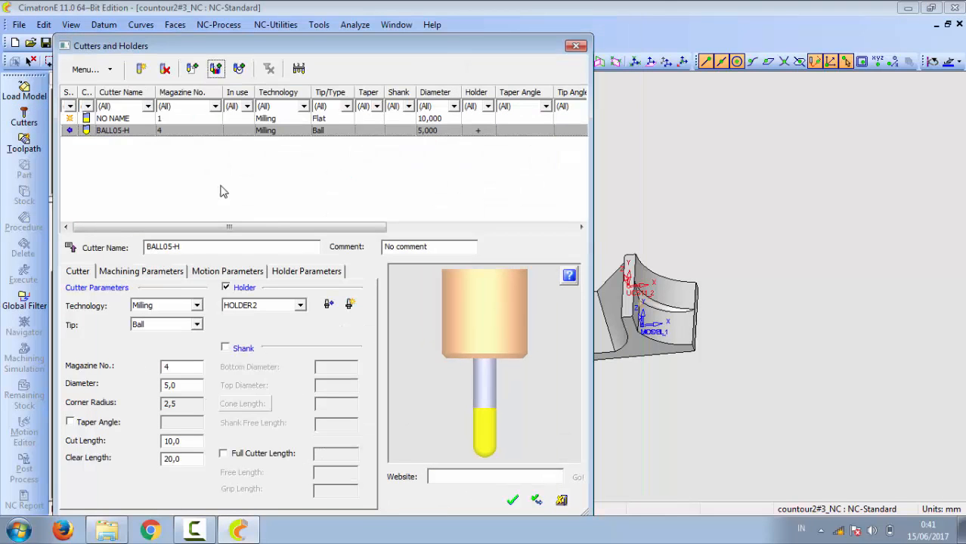
Set BALL05-H's cut length to 40 and clear length to 50, and add a ball cutter copy with diameter 10
type("40")
key("Tab")
type("5")
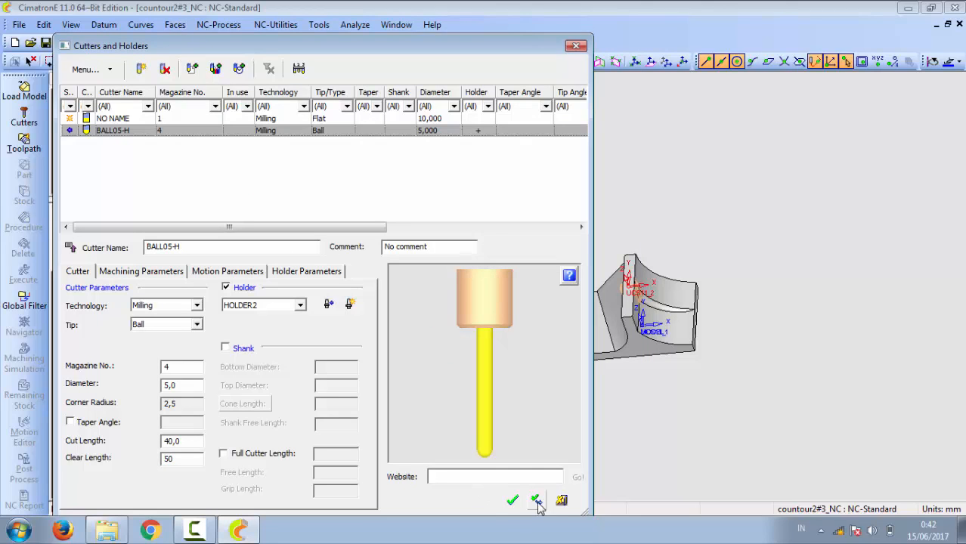
left_click(536, 503)
left_click(141, 71)
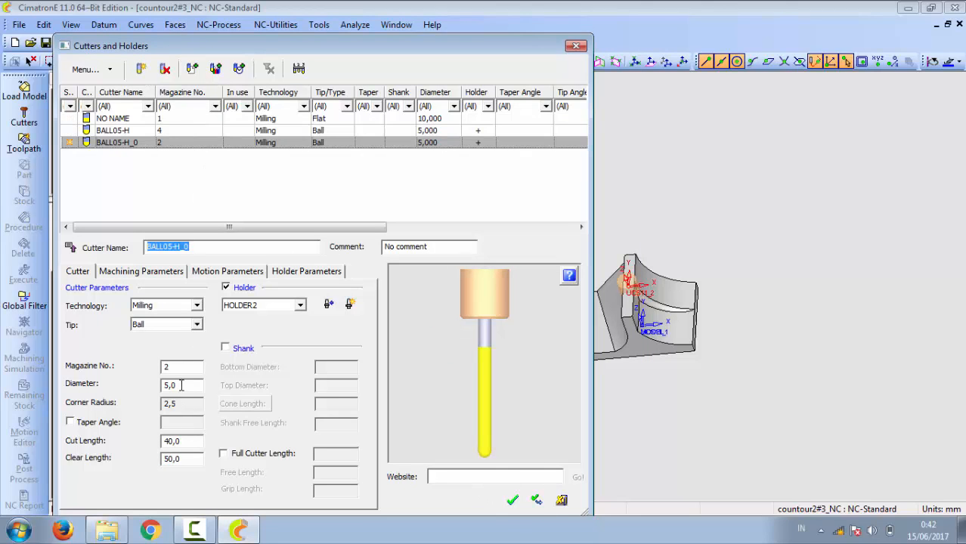
left_click(513, 501)
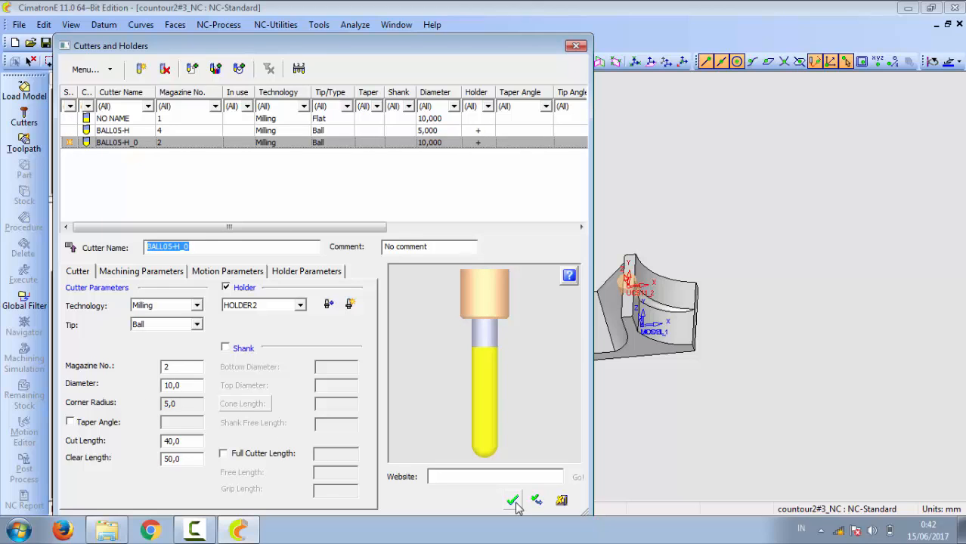
Create a toolpath on UCS11_2 and add its target part and bounding-box stock
left_click(24, 142)
left_click(206, 360)
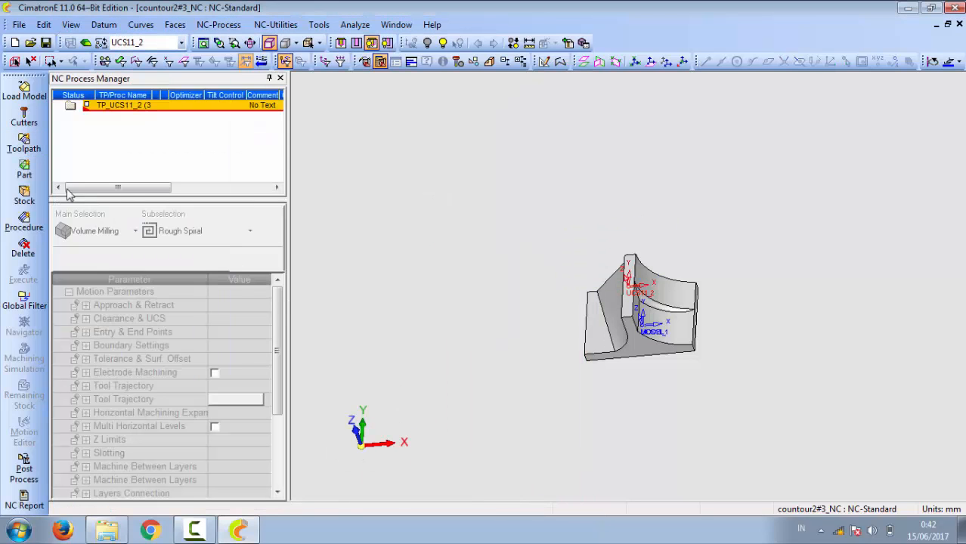
left_click(181, 287)
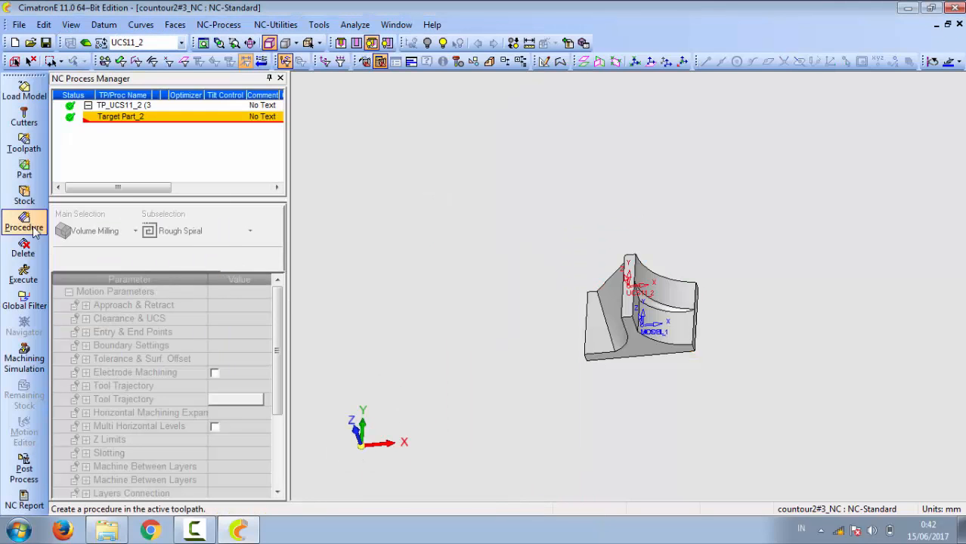
left_click(138, 346)
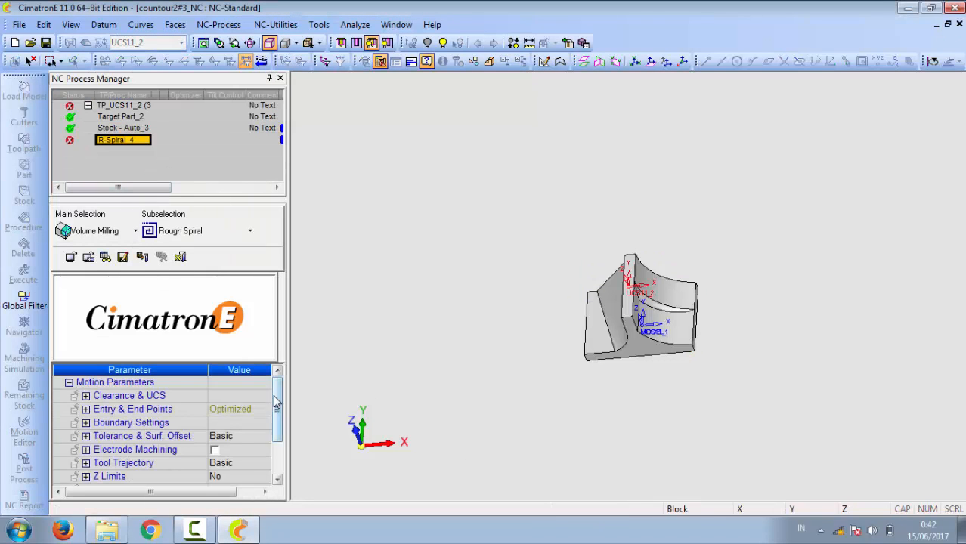
Assign the BALL05-H cutter to a new Volume Milling Rough Spiral procedure
left_click_drag(275, 391, 279, 425)
left_click(249, 448)
left_click(419, 115)
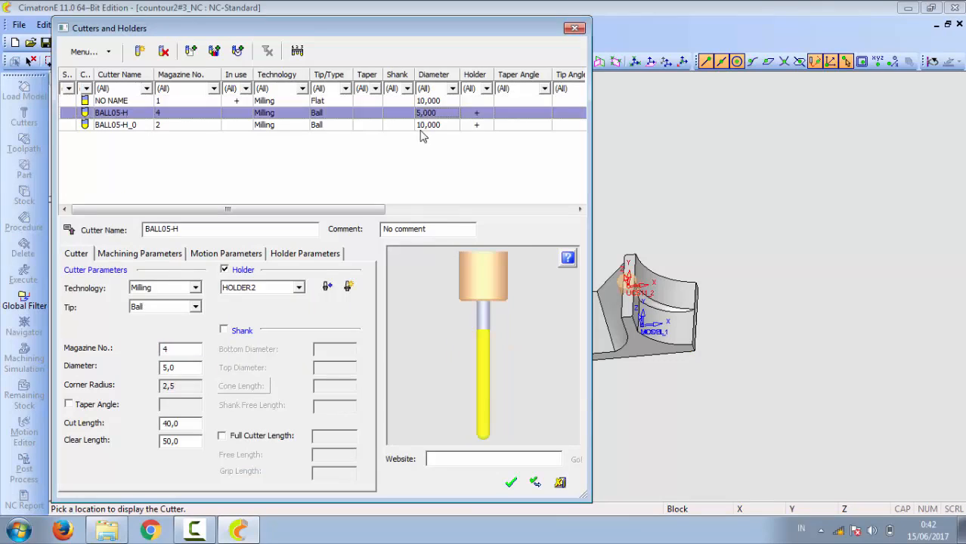
left_click(510, 484)
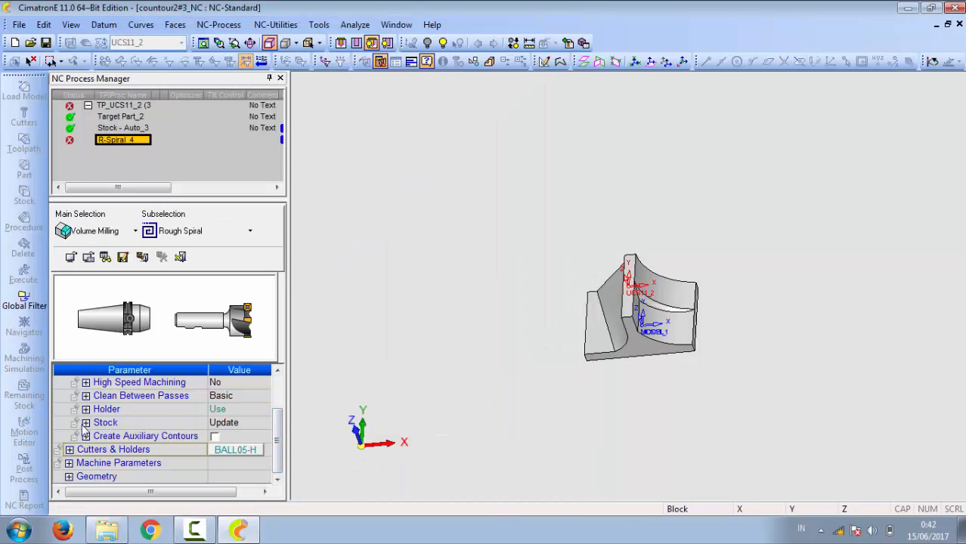
Select the three faces of the concave arc, including the narrow ledge, as the procedure's part surfaces
scroll(275, 397, "up", 5)
left_click(69, 381)
left_click(69, 423)
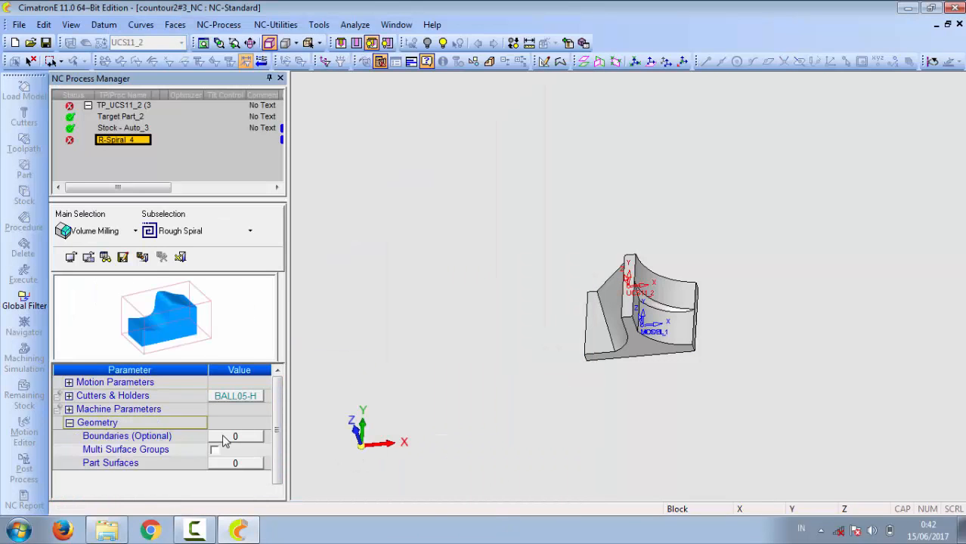
left_click(235, 463)
left_click(673, 331)
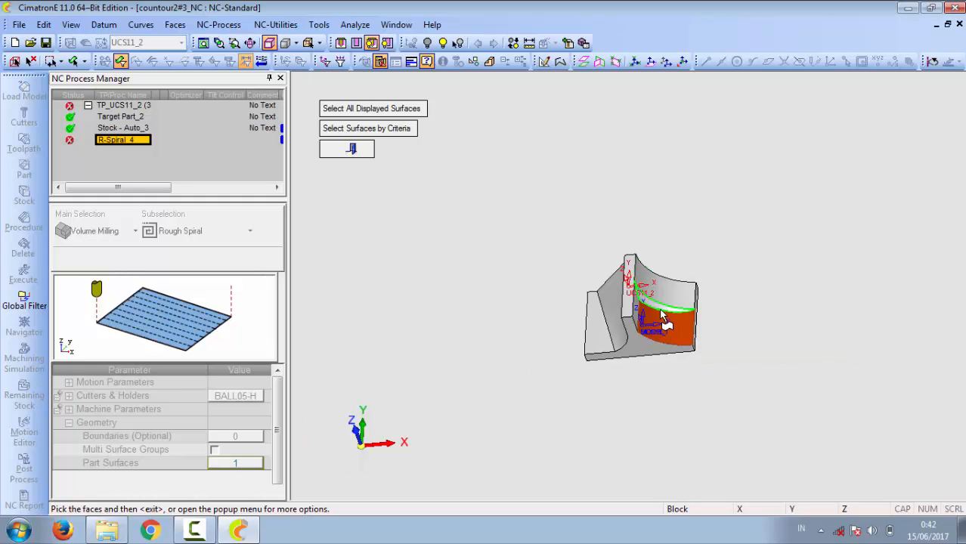
left_click(665, 306)
right_click(514, 302)
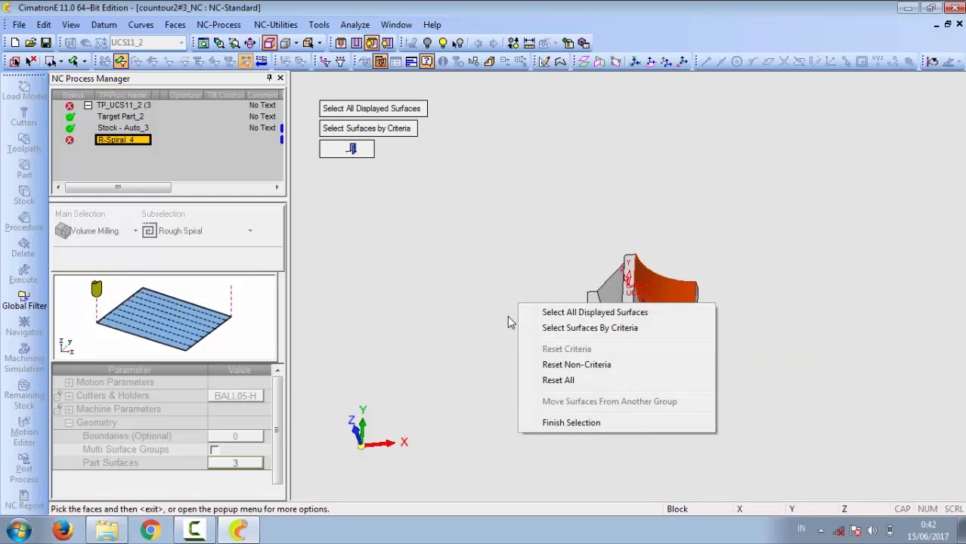
left_click(559, 424)
Add the outer contour of the concave arc faces as boundary with cutter location In, and calculate the procedure
left_click(240, 437)
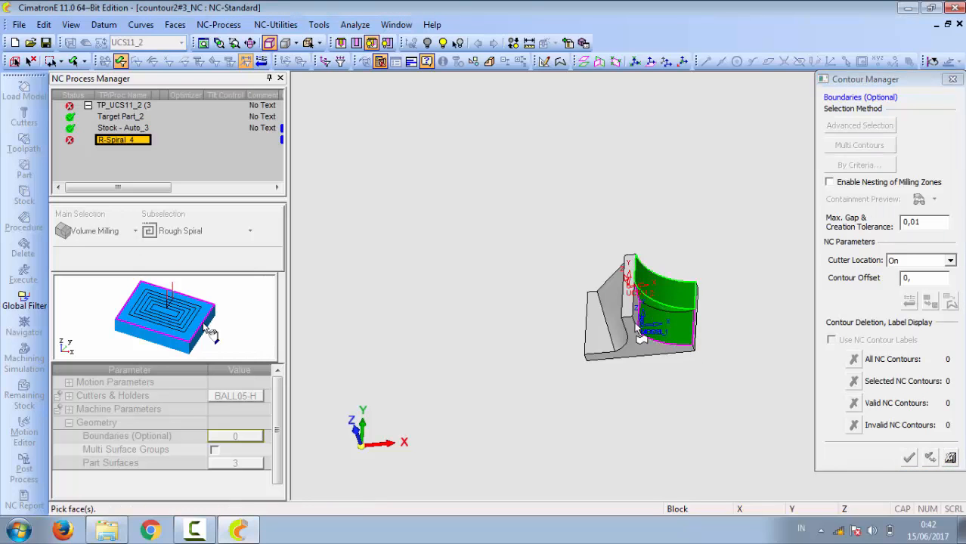
right_click(402, 312)
left_click(488, 363)
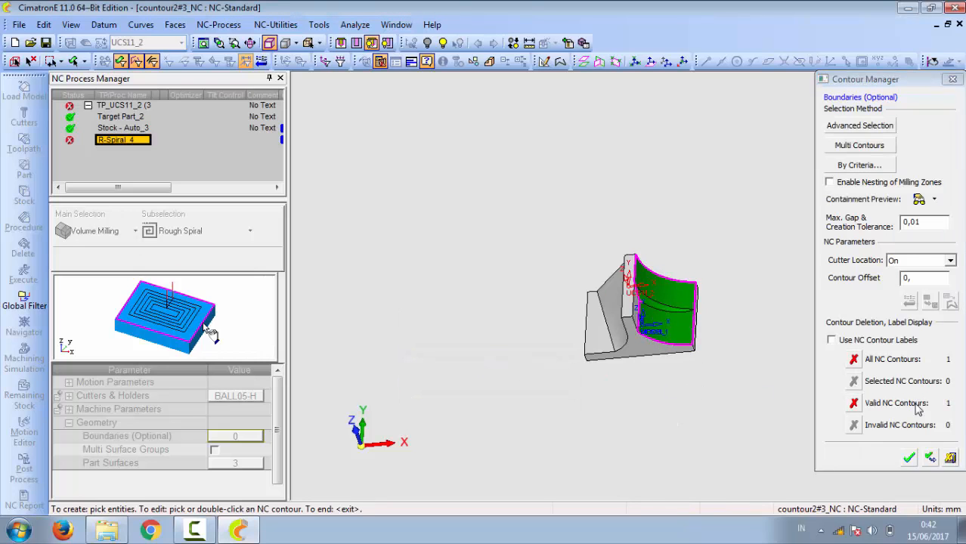
left_click(921, 260)
left_click(922, 283)
left_click(908, 457)
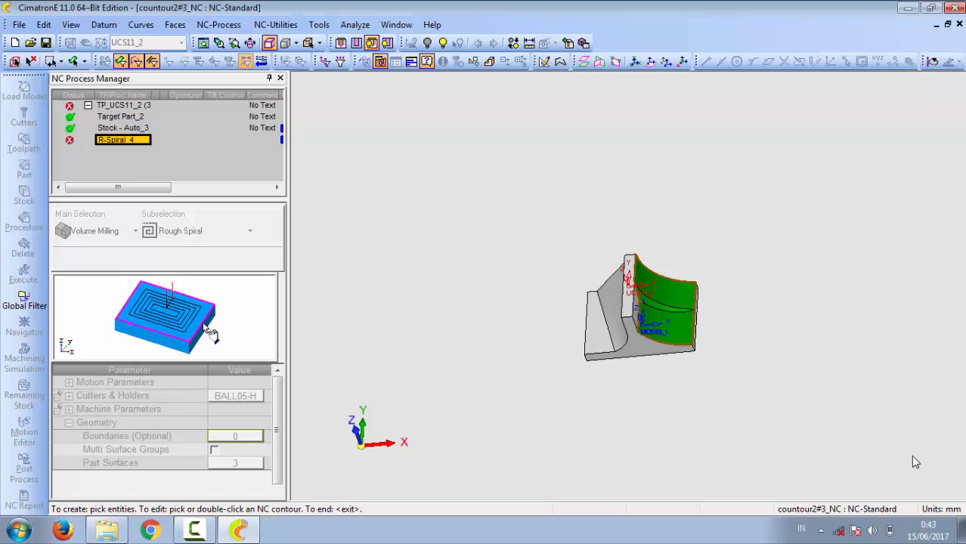
left_click(162, 257)
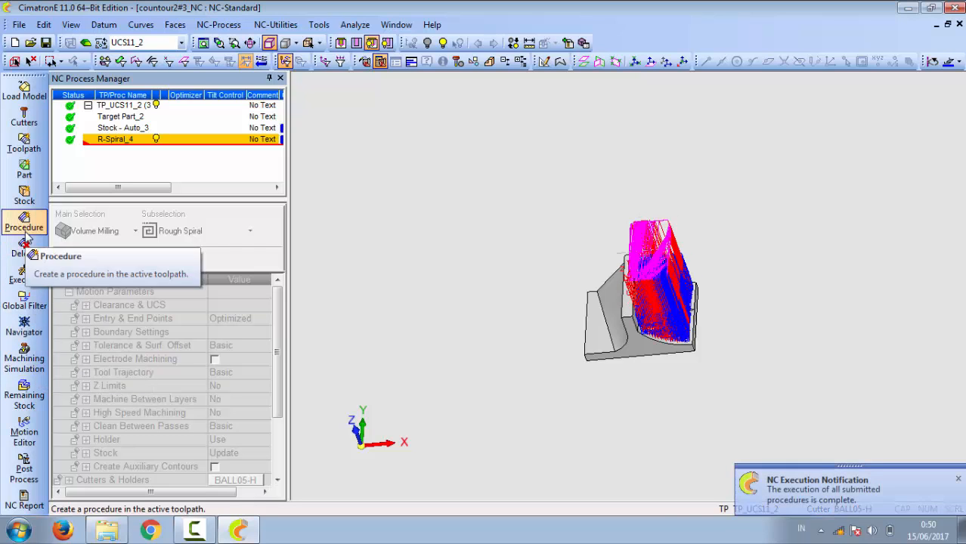
Create a second Rough Spiral procedure and reset all of its inherited part surfaces
left_click(24, 221)
left_click(396, 392)
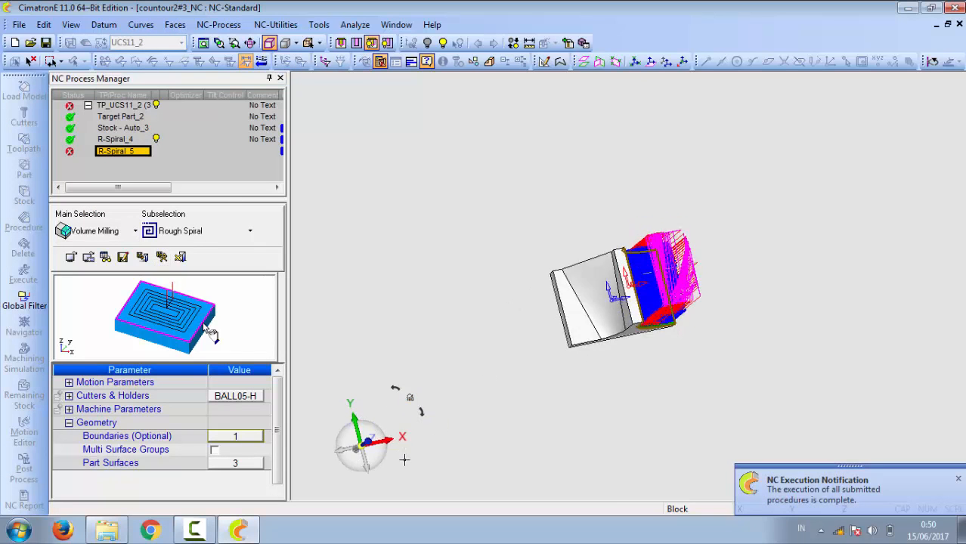
left_click(237, 462)
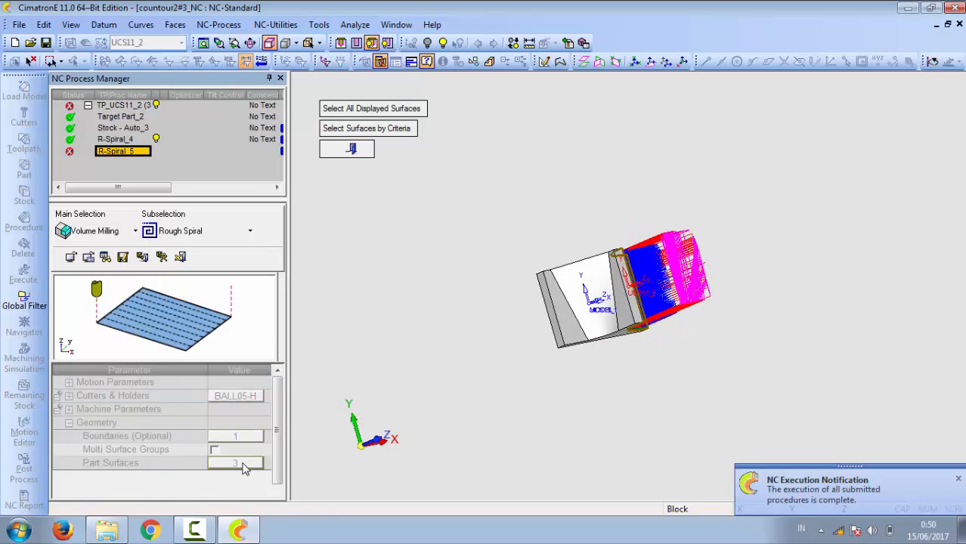
right_click(459, 295)
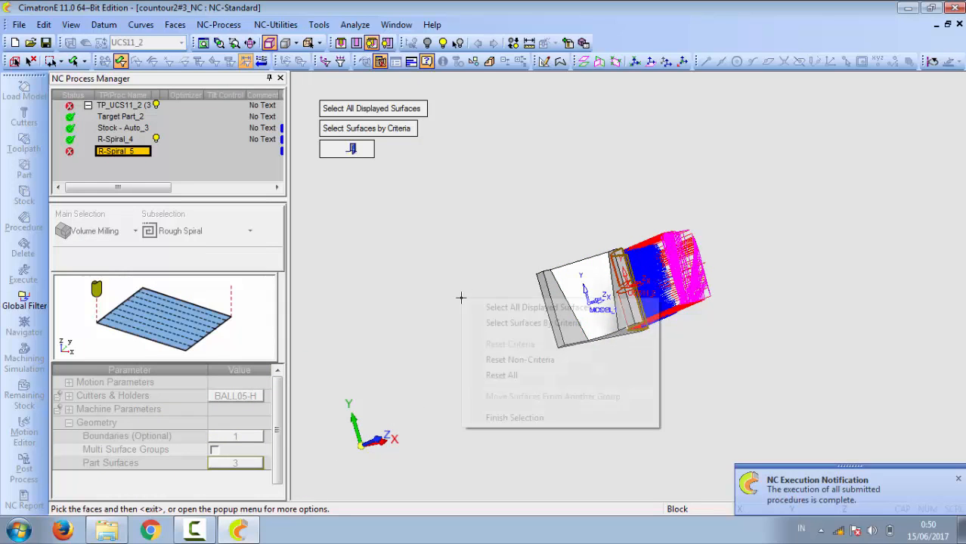
left_click(533, 370)
right_click(462, 322)
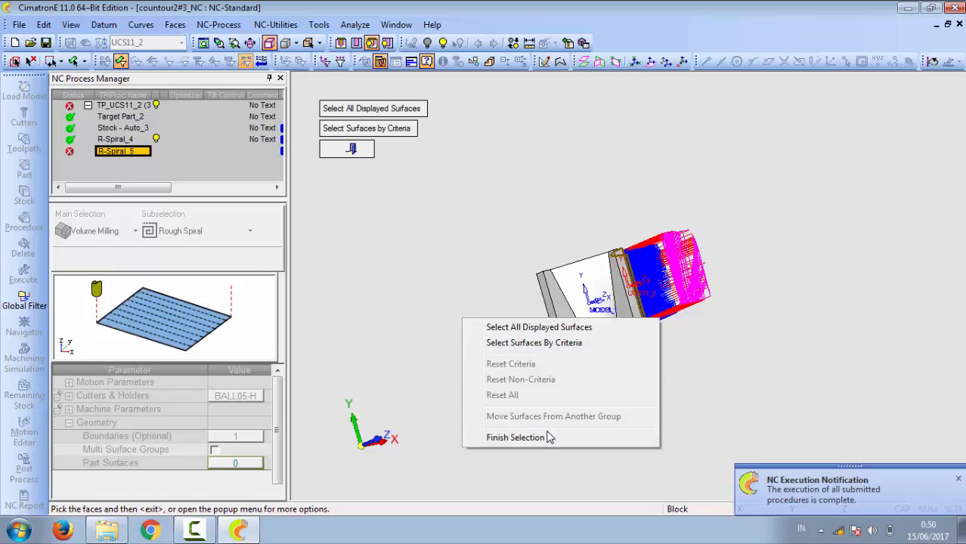
left_click(547, 435)
Select the large curved face and the two faces adjoining it as the second procedure's part surfaces
left_click(248, 464)
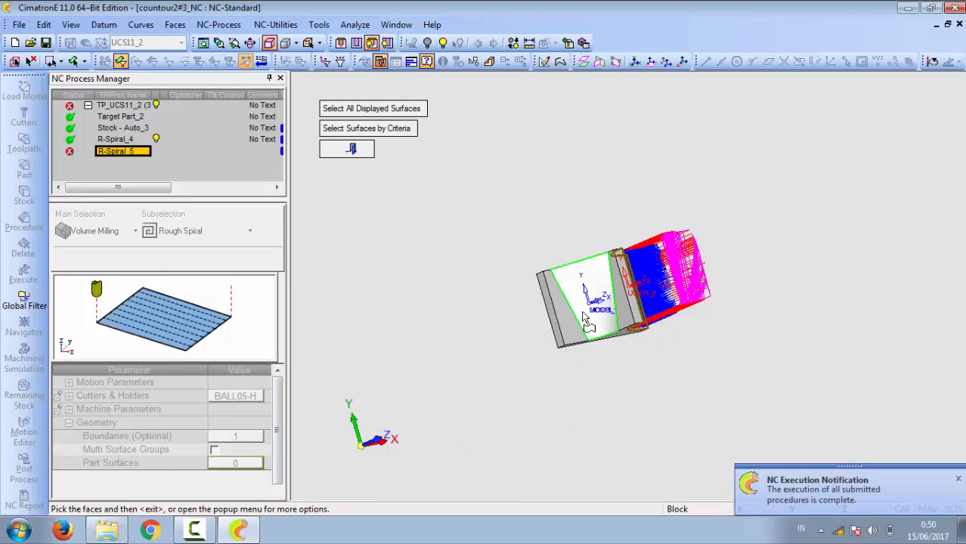
left_click(612, 316)
left_click(572, 333)
right_click(426, 331)
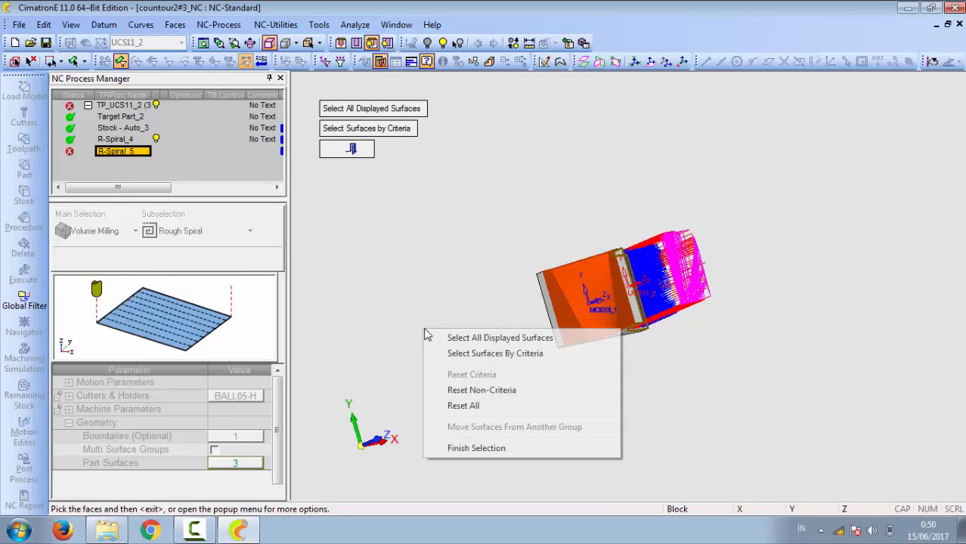
left_click(484, 447)
Replace the second procedure's boundary with the outer contour of its three selected faces, and calculate it
left_click(254, 437)
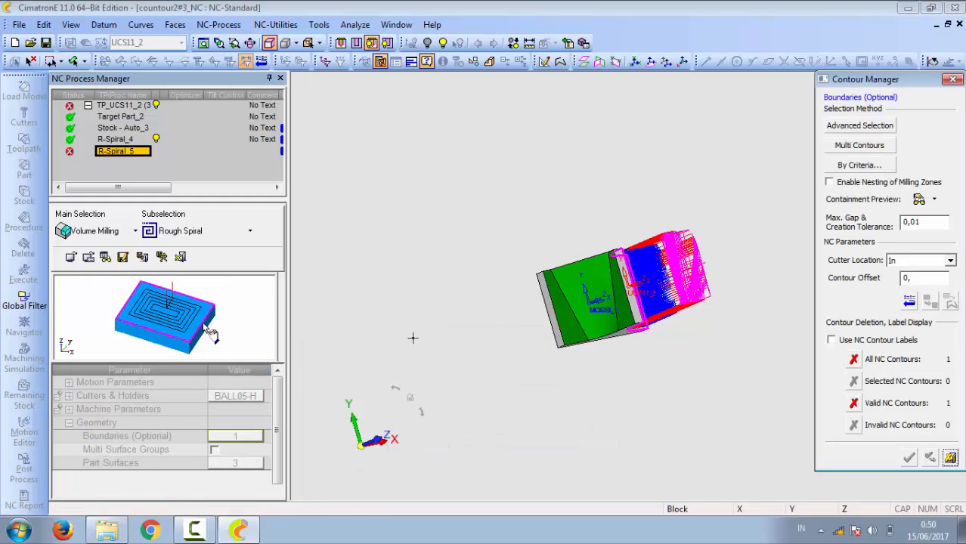
right_click(410, 345)
left_click(453, 313)
left_click(398, 295)
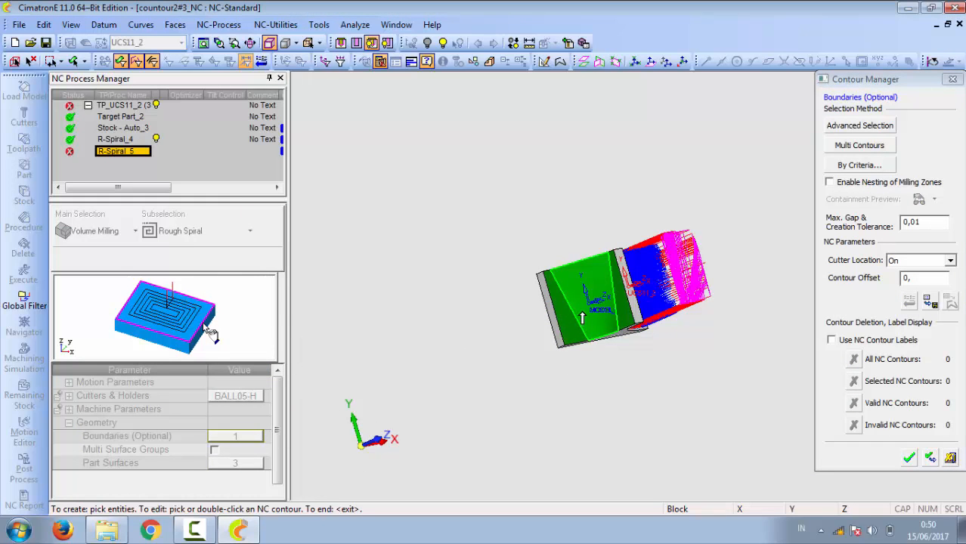
left_click(582, 317)
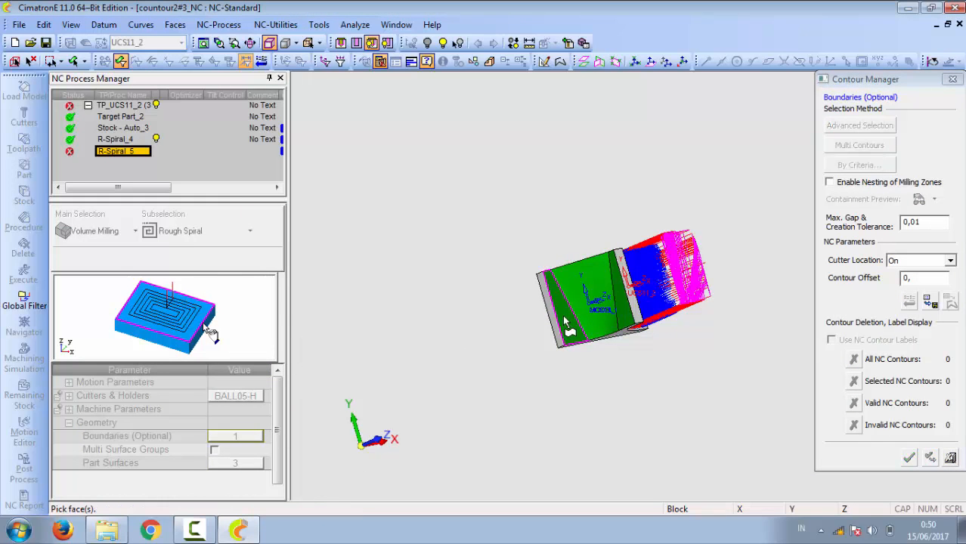
right_click(439, 266)
left_click(498, 322)
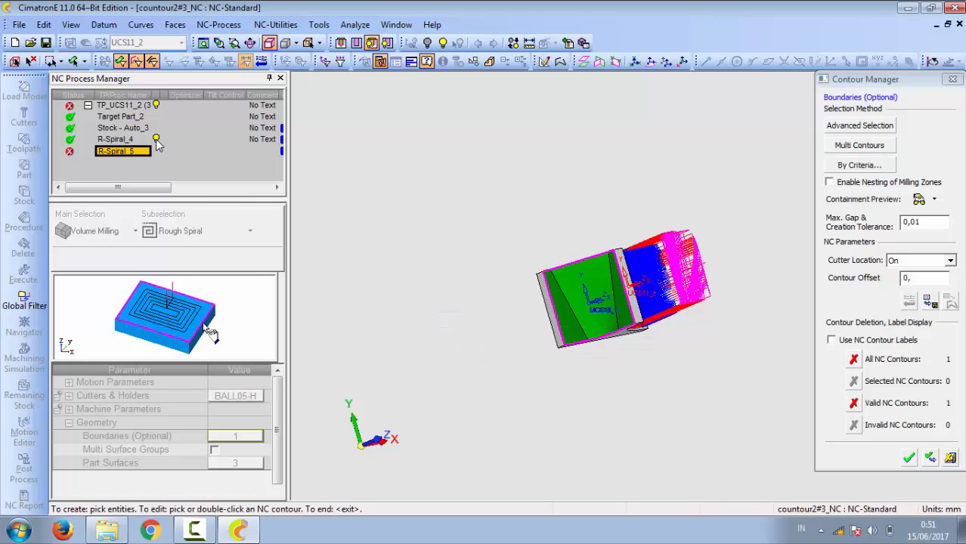
left_click(908, 457)
left_click(161, 257)
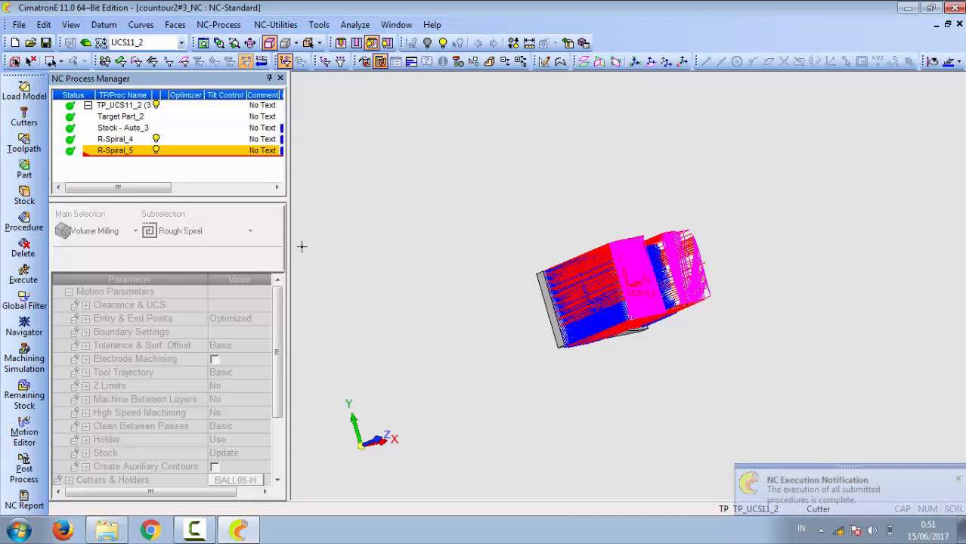
Launch the Machine Simulator with material removal for the whole TP_UCS11_2 toolpath
left_click_drag(370, 437, 301, 397)
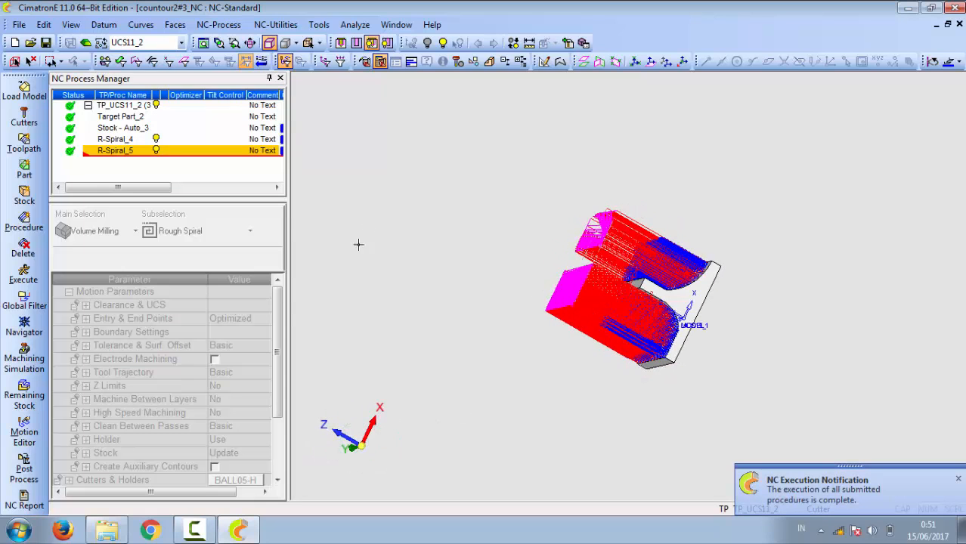
left_click(25, 361)
left_click(139, 115)
left_click(235, 138)
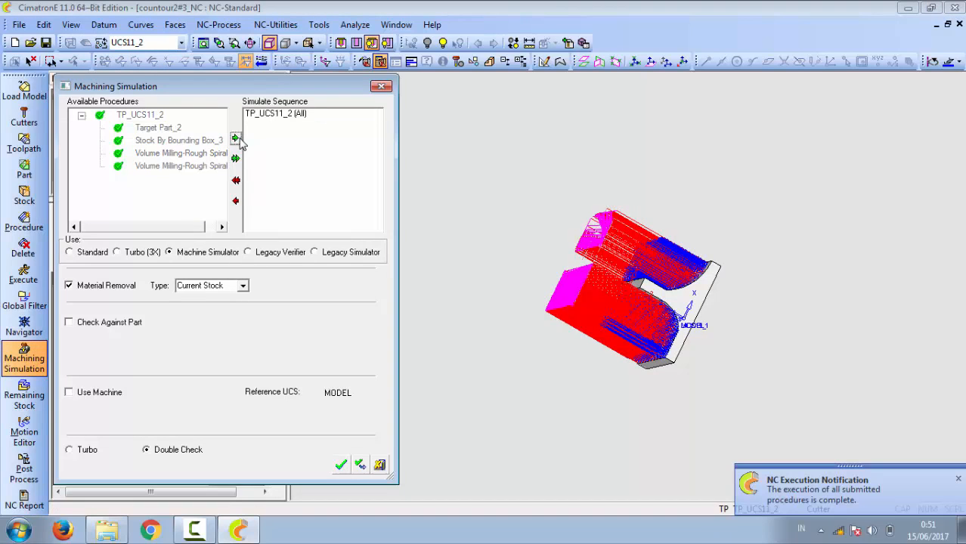
left_click(341, 465)
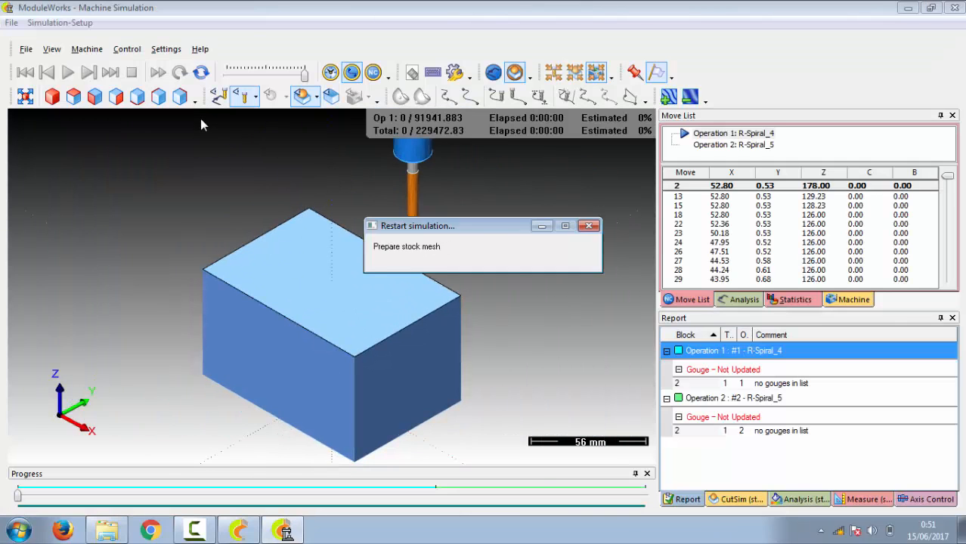
Play the material removal simulation of both Rough Spiral operations to the end and close the simulator
left_click(69, 72)
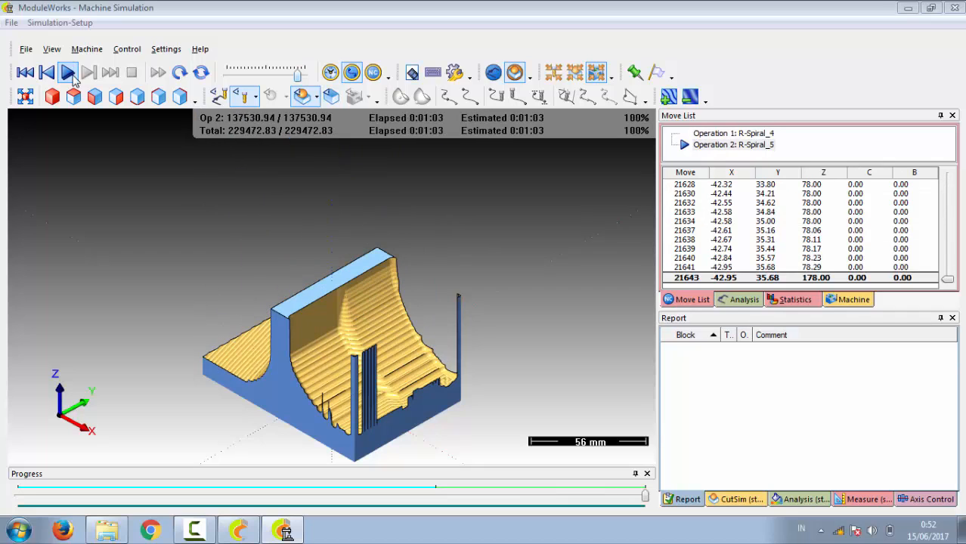
left_click(955, 9)
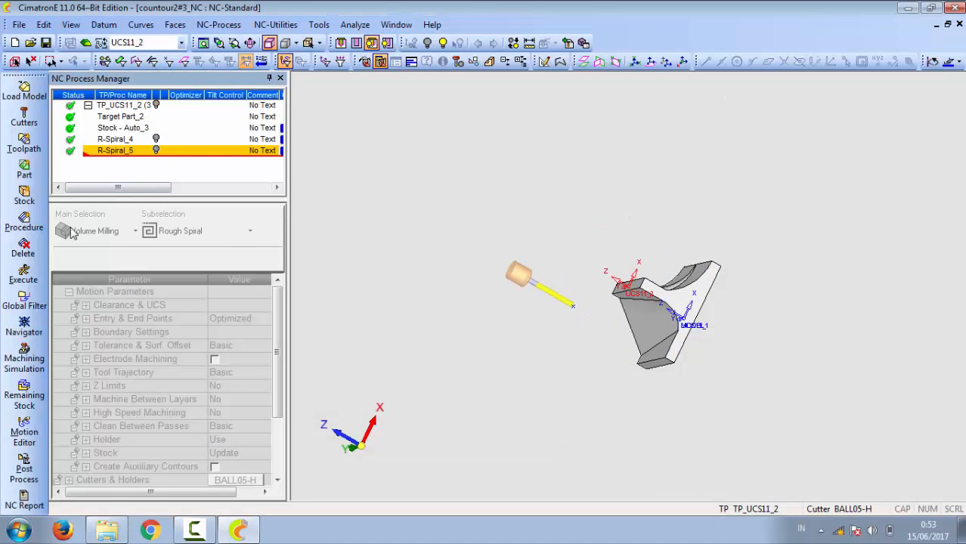
Create a new procedure in TP_UCS11_2 using Local Operations with the Part Surface 3x strategy
left_click(23, 221)
left_click(121, 232)
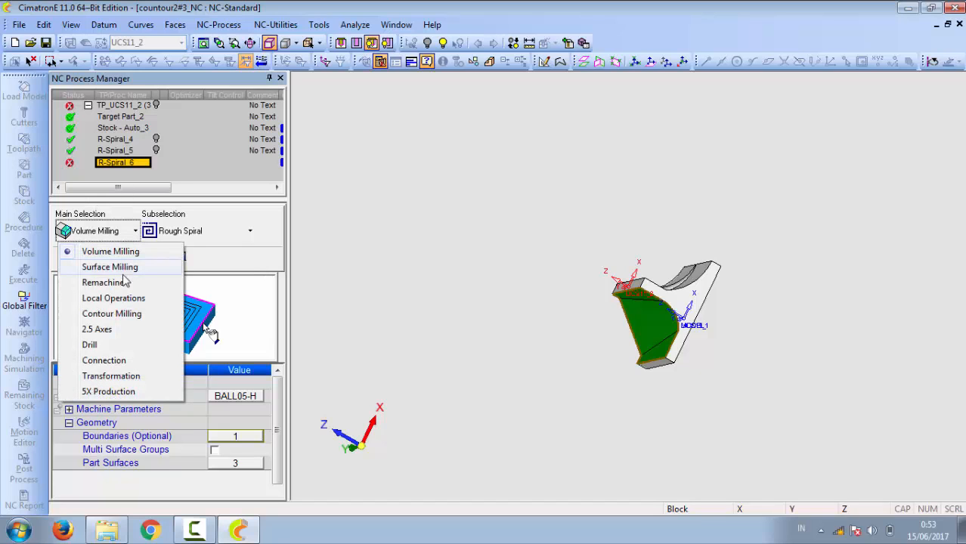
left_click(125, 267)
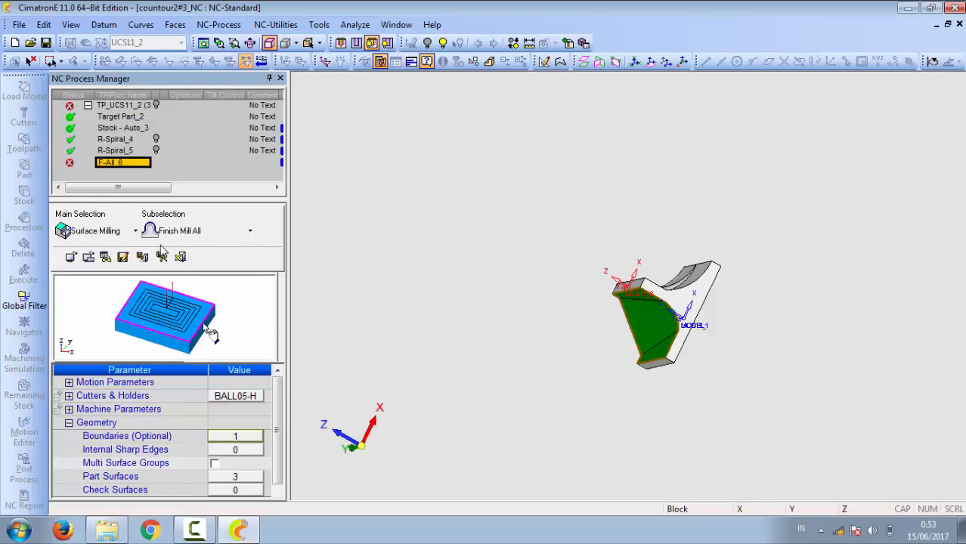
left_click(134, 231)
left_click(132, 296)
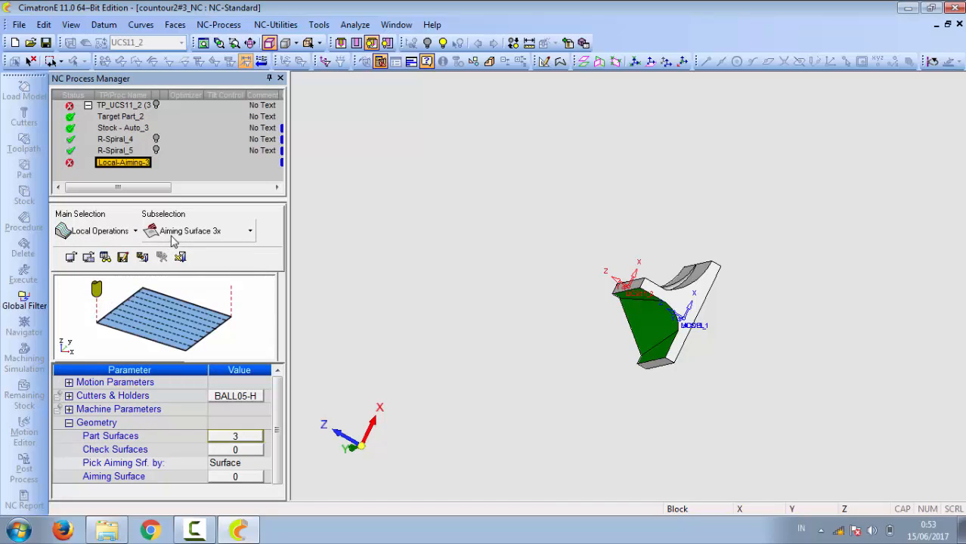
left_click(250, 230)
left_click(193, 263)
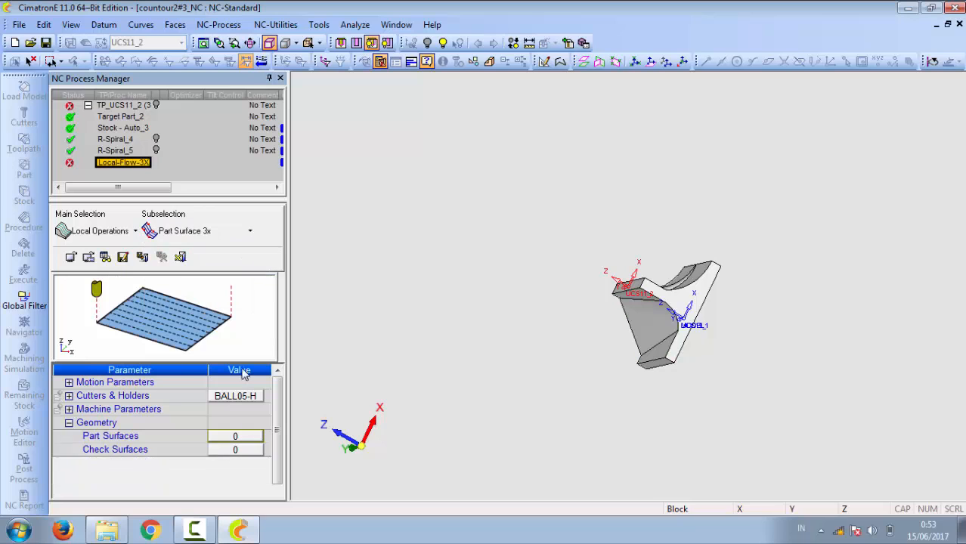
Select the three adjoining faces on the smaller curved side of the bracket as the procedure's part surfaces
left_click(257, 440)
left_click(648, 306)
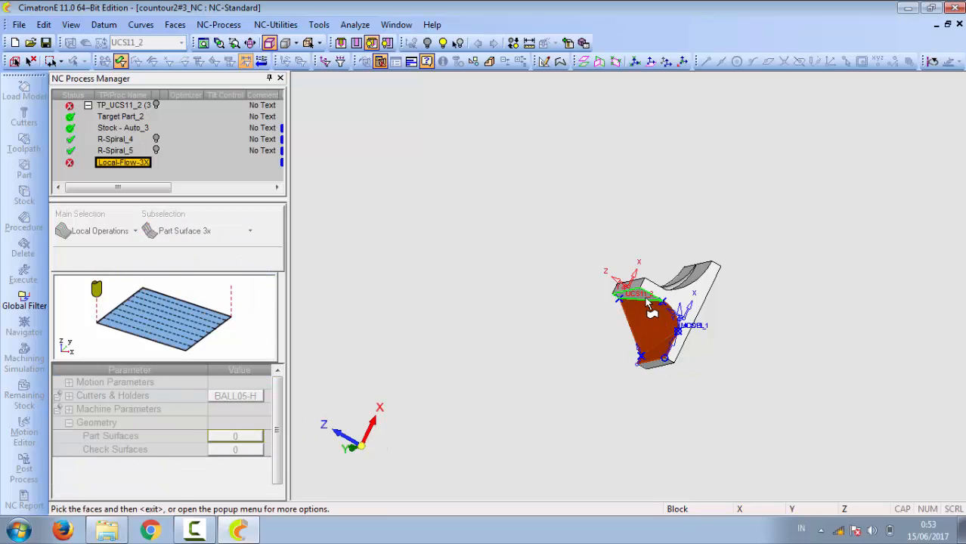
left_click(370, 448)
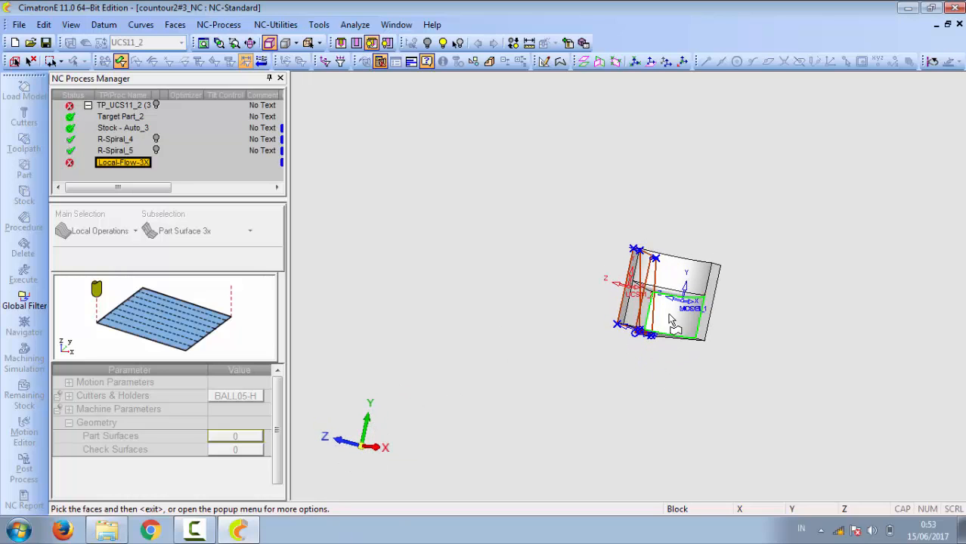
right_click(534, 358)
left_click(541, 415)
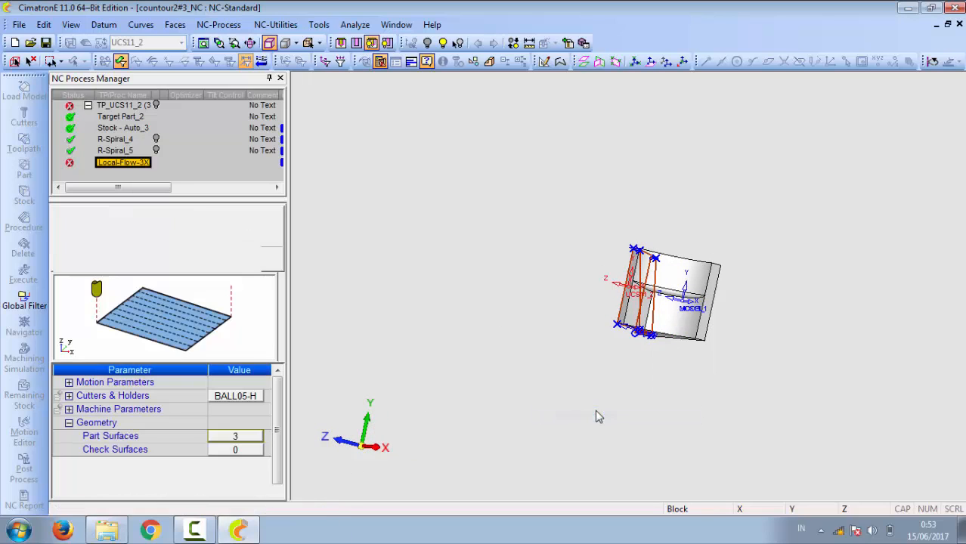
Select the flat top face of the rib as the check surface, and save and calculate the procedure
left_click(380, 454)
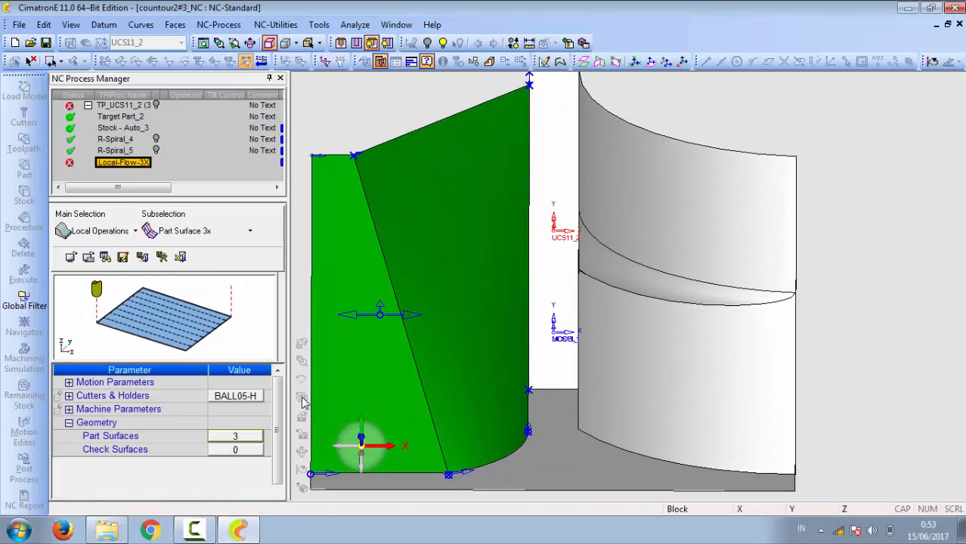
left_click(253, 451)
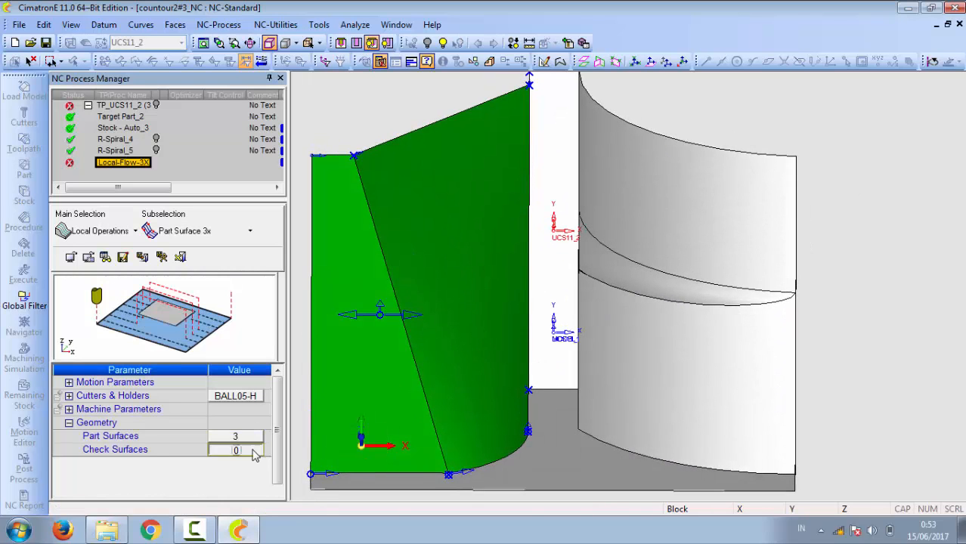
left_click(552, 303)
left_click(361, 445)
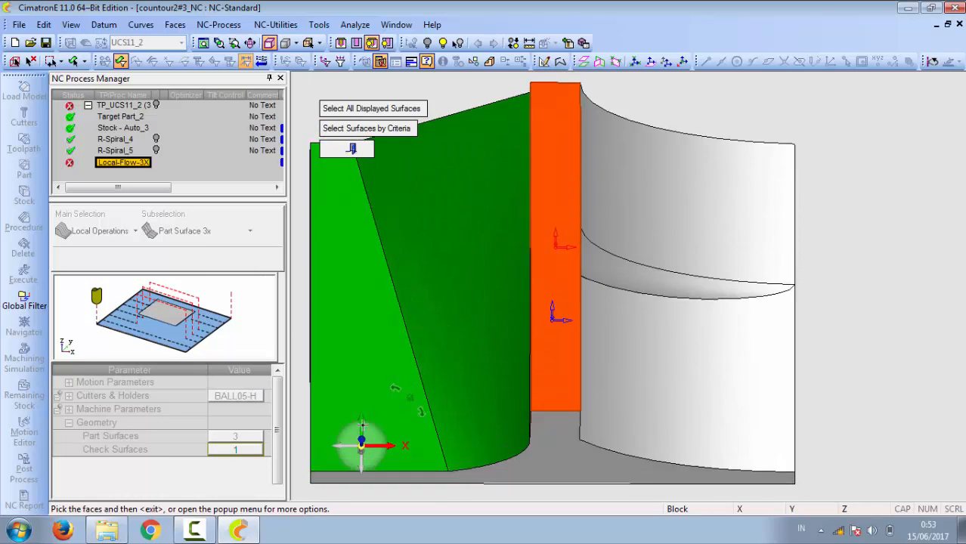
right_click(342, 206)
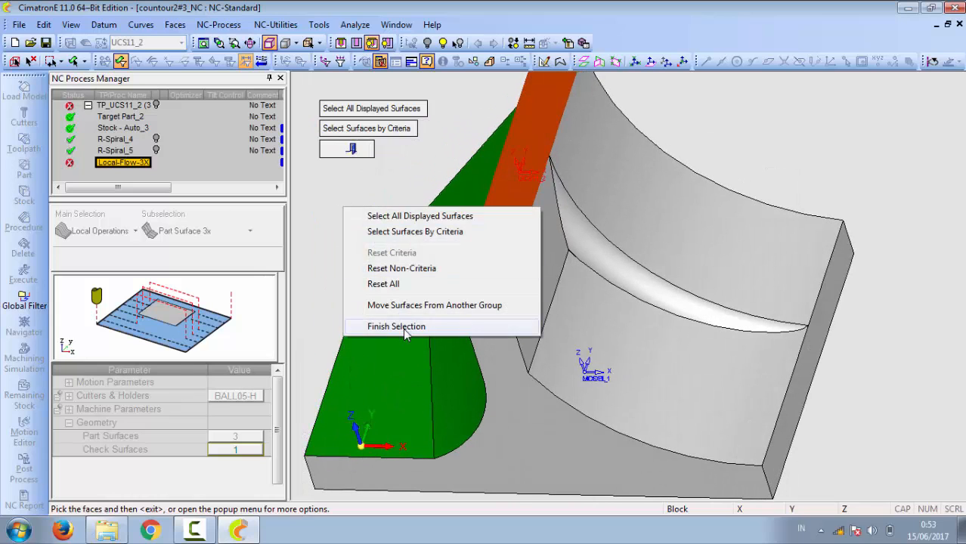
left_click(403, 328)
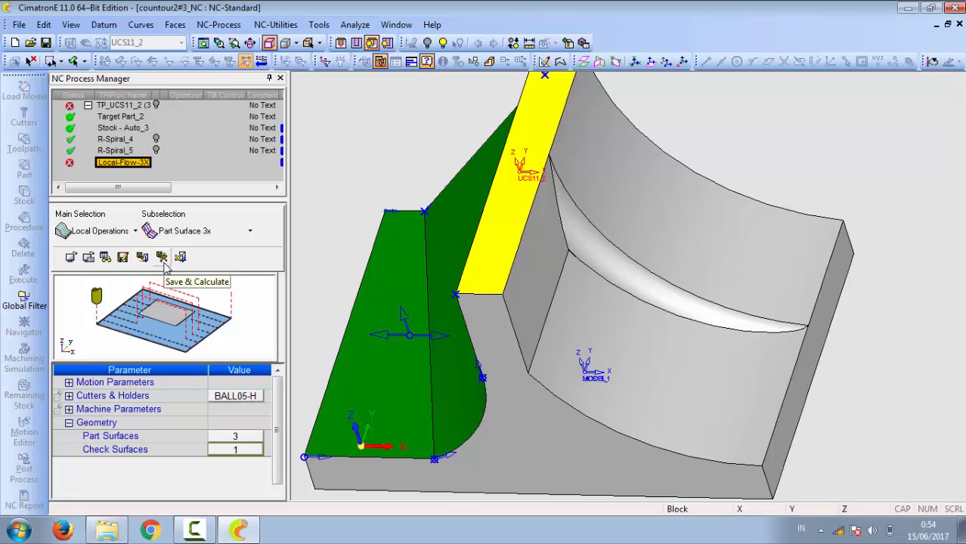
left_click(161, 258)
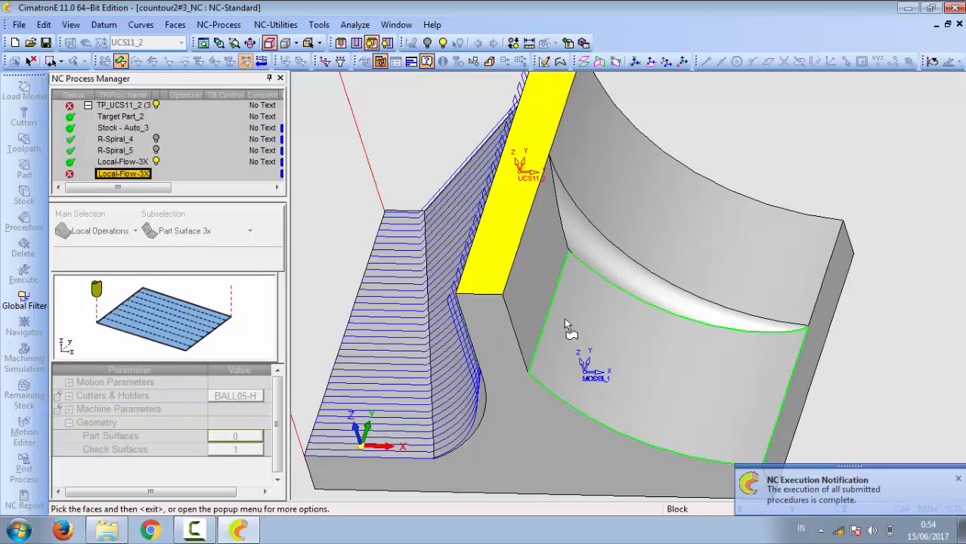
Select the four faces on the rib's large concave side as part surfaces of a second Part Surface 3x procedure, and calculate it
left_click(614, 281)
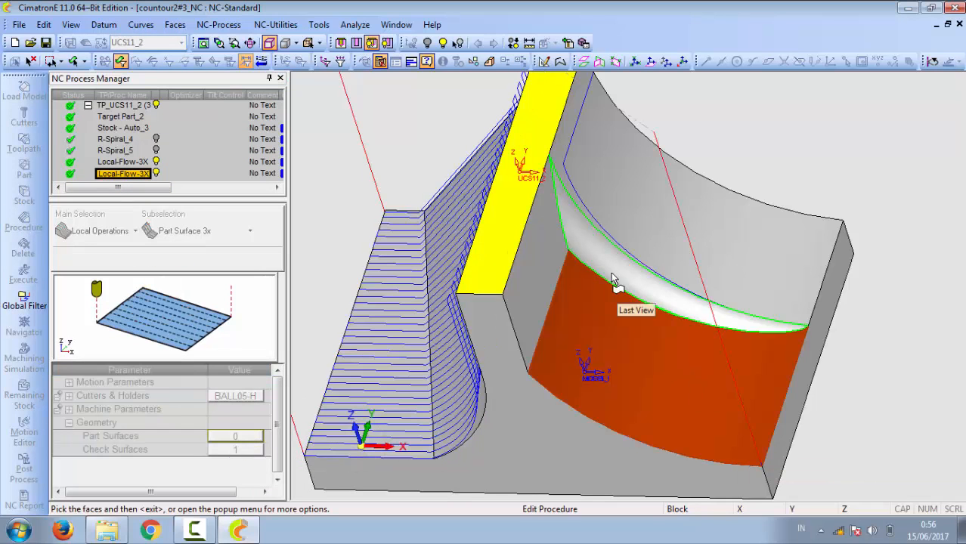
left_click(611, 275)
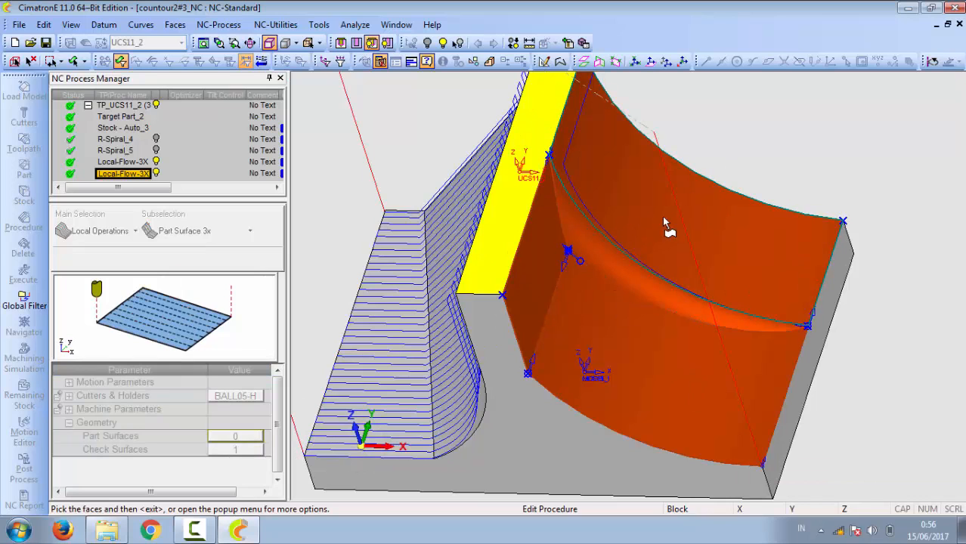
right_click(685, 135)
left_click(763, 194)
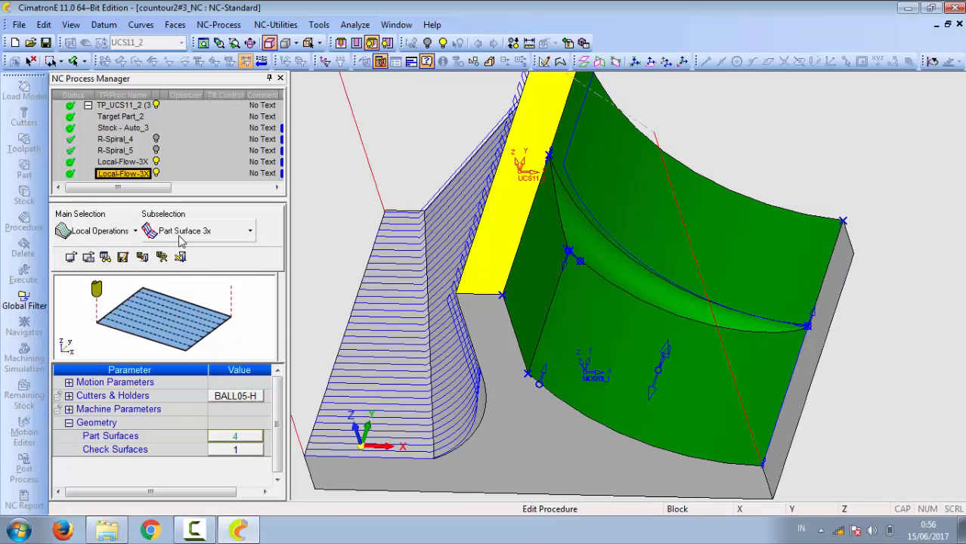
left_click(161, 257)
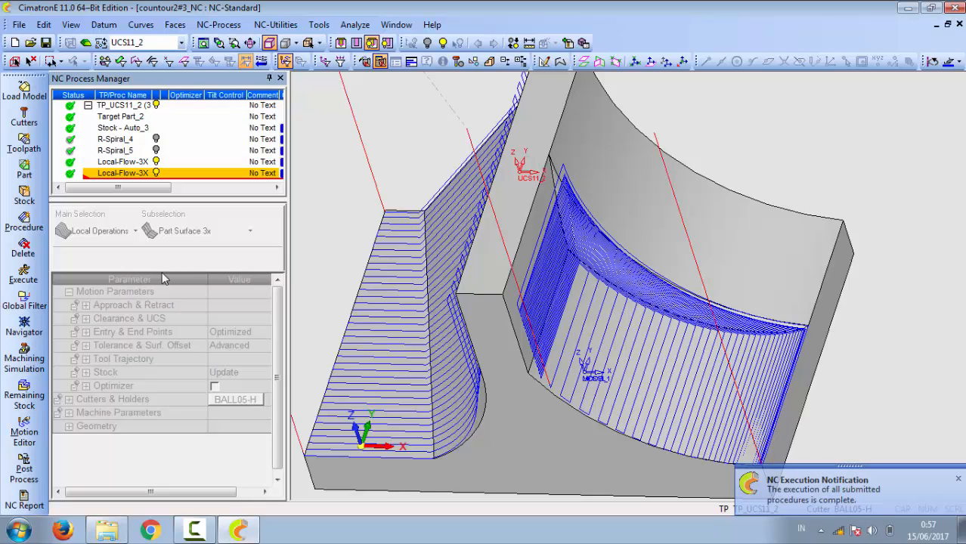
Create a third Part Surface 3x procedure with only the upper large curved face as part surface, and calculate it
left_click(24, 221)
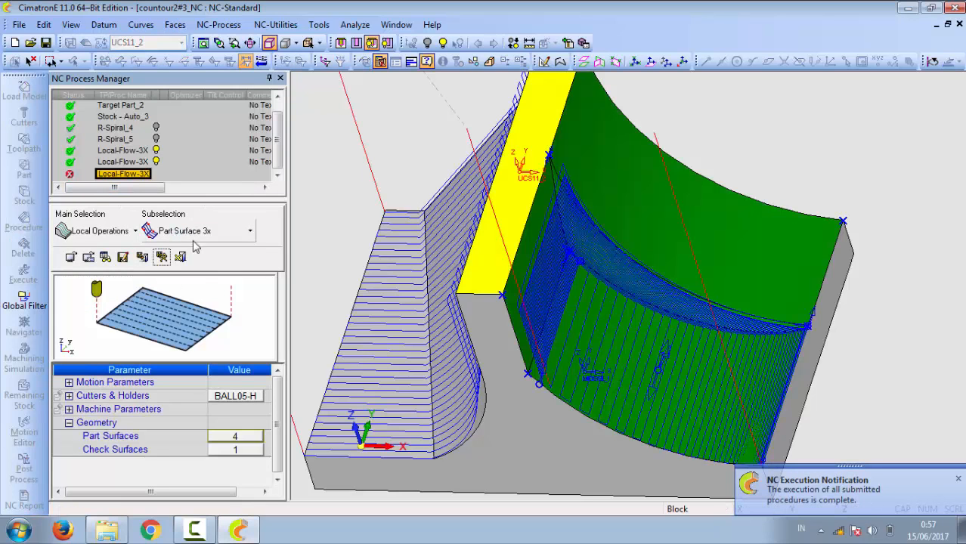
left_click(241, 437)
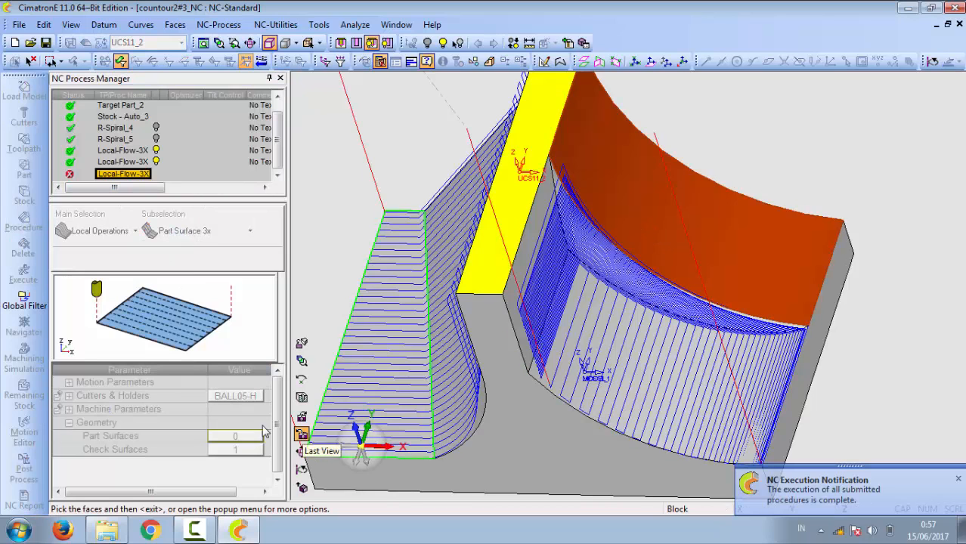
right_click(328, 205)
left_click(356, 265)
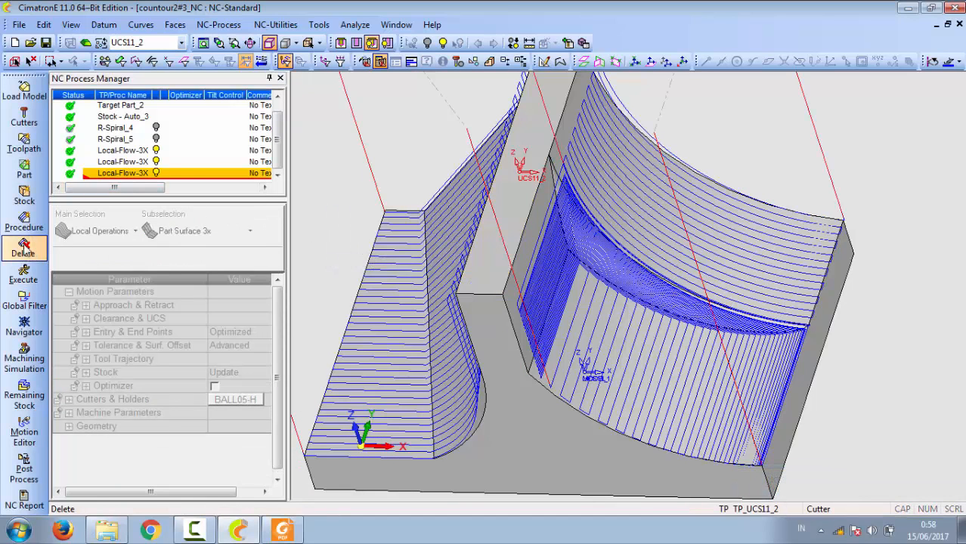
Create a new Contour Milling procedure with the CurveMx 3x strategy and the BALL05-H cutter
left_click(23, 220)
left_click(134, 231)
left_click(111, 314)
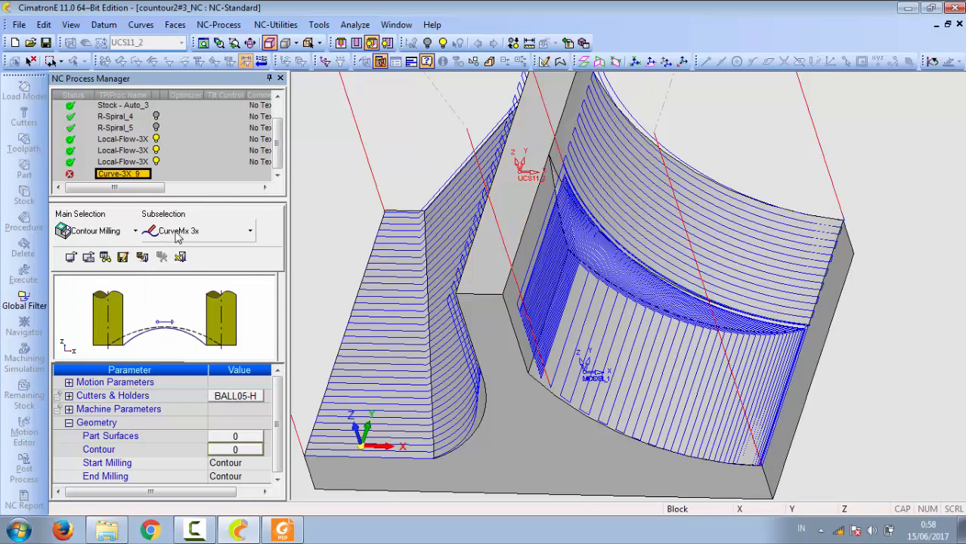
left_click(179, 233)
left_click(275, 412)
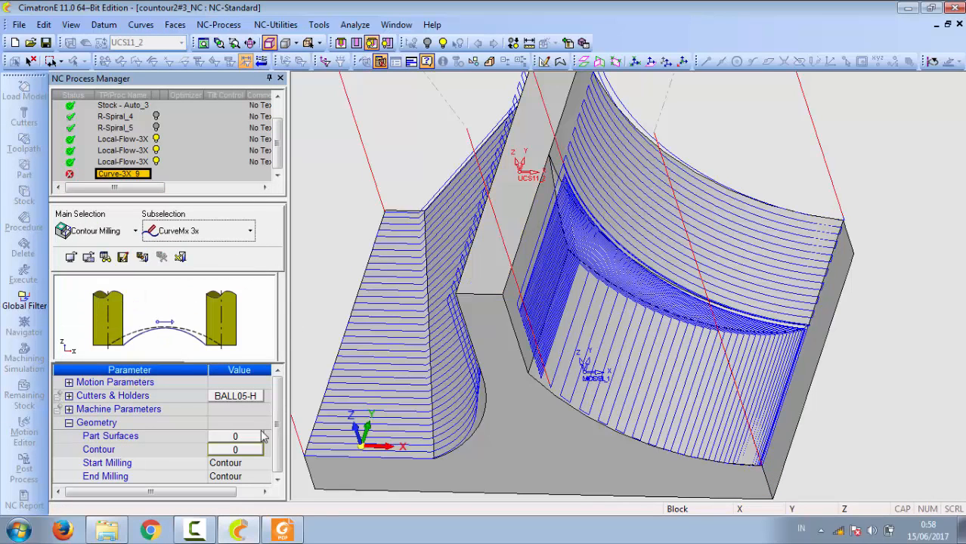
Select seven faces as the CurveMx 3x part surfaces: both curved sides with their adjoining faces and the rib's top face
left_click(250, 438)
left_click(401, 296)
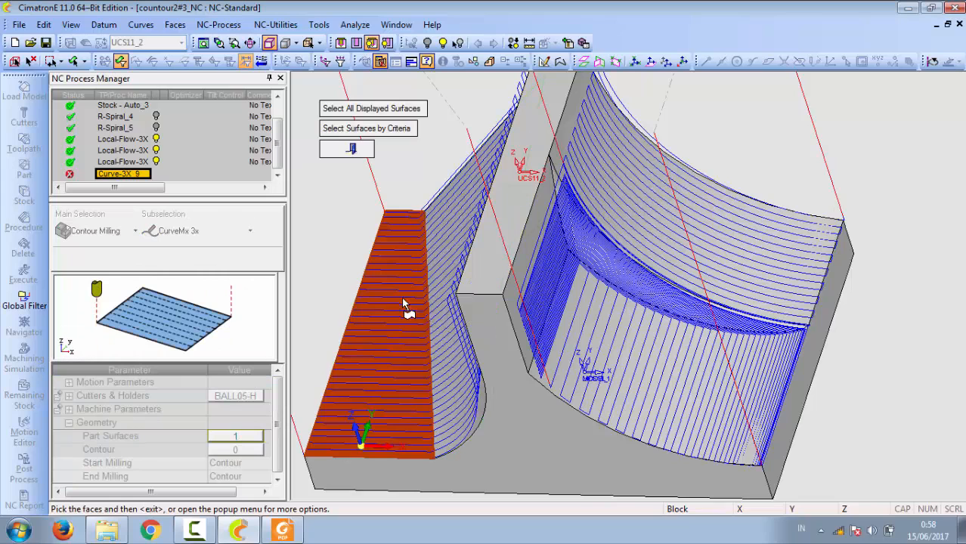
left_click(464, 355)
left_click(361, 448)
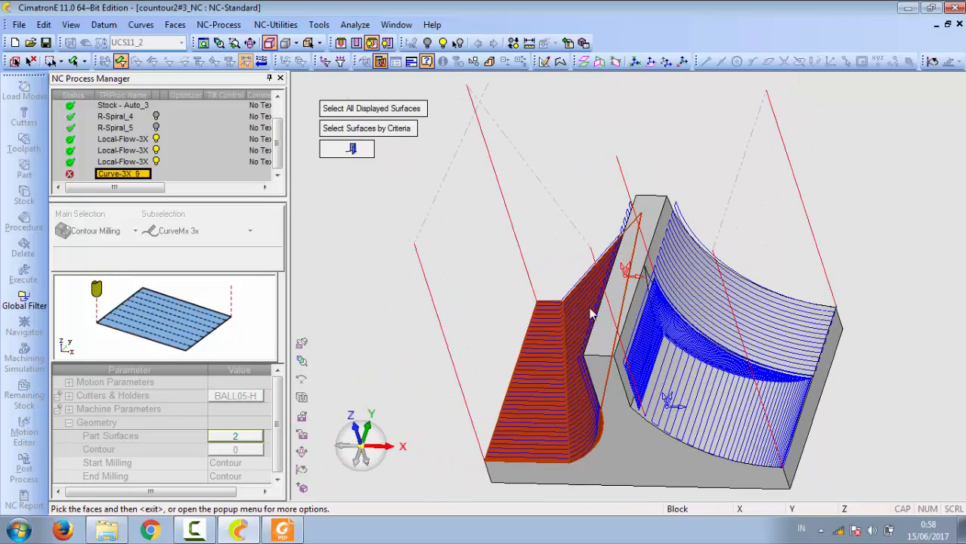
left_click(633, 342)
left_click(631, 337)
left_click(711, 301)
left_click(671, 328)
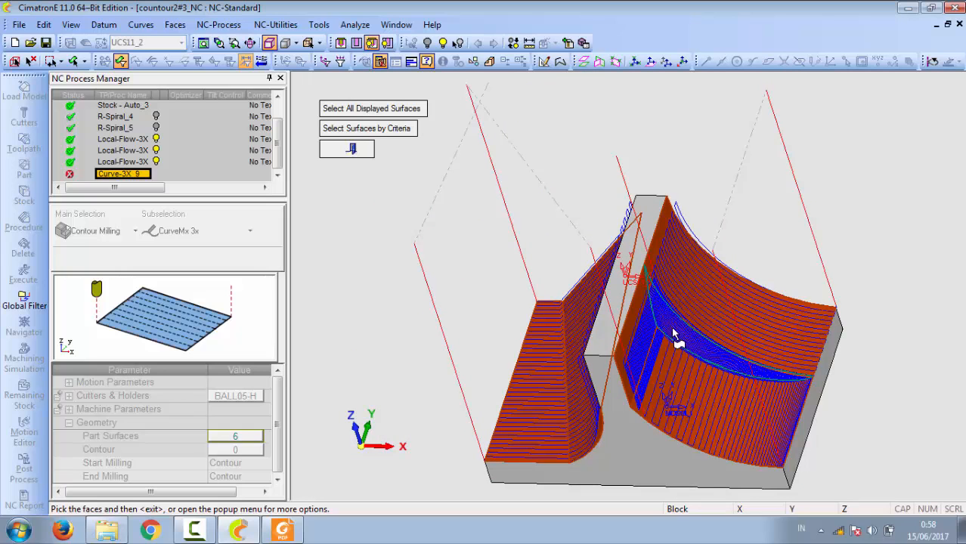
left_click(622, 294)
right_click(371, 293)
left_click(424, 413)
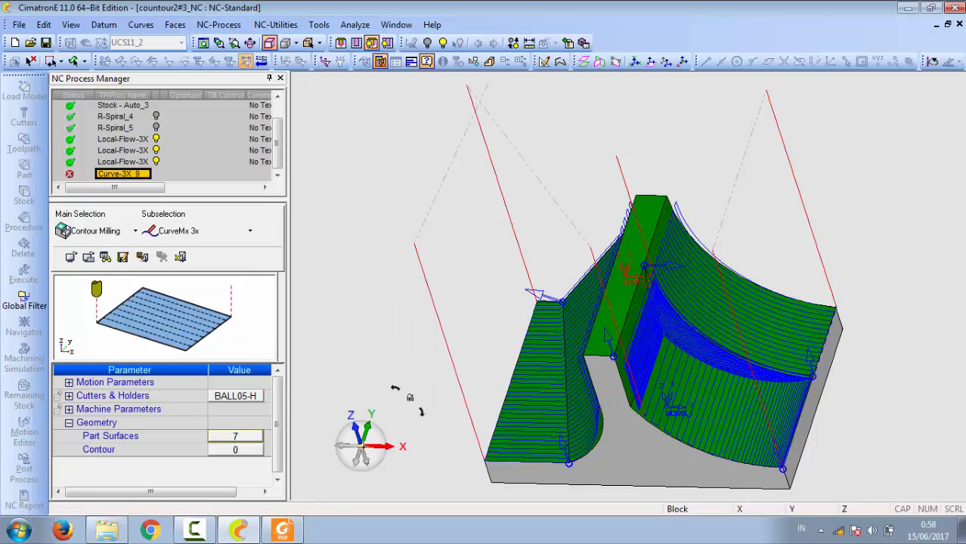
Define the milling contour as the outer boundary of the machined faces on both sides of the rib, and calculate the procedure
left_click(234, 450)
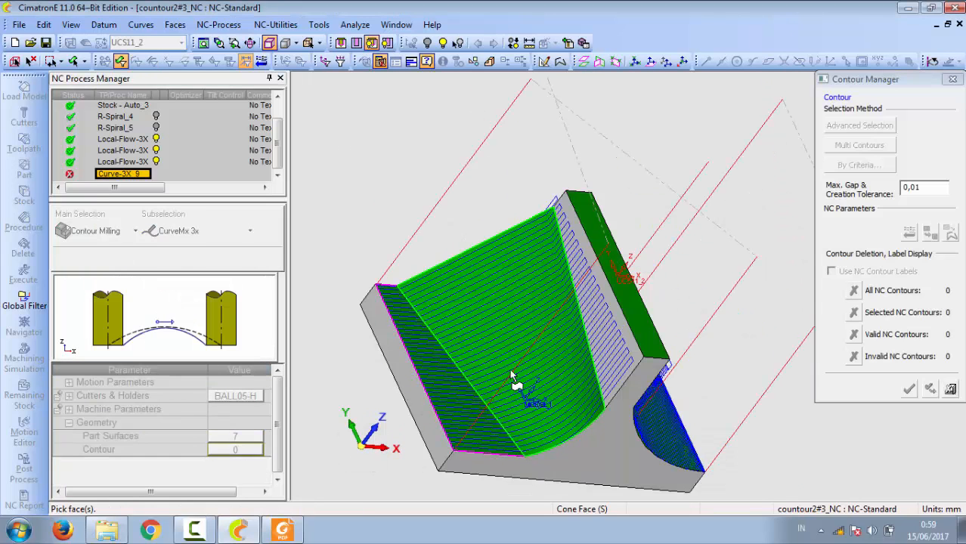
left_click(638, 346)
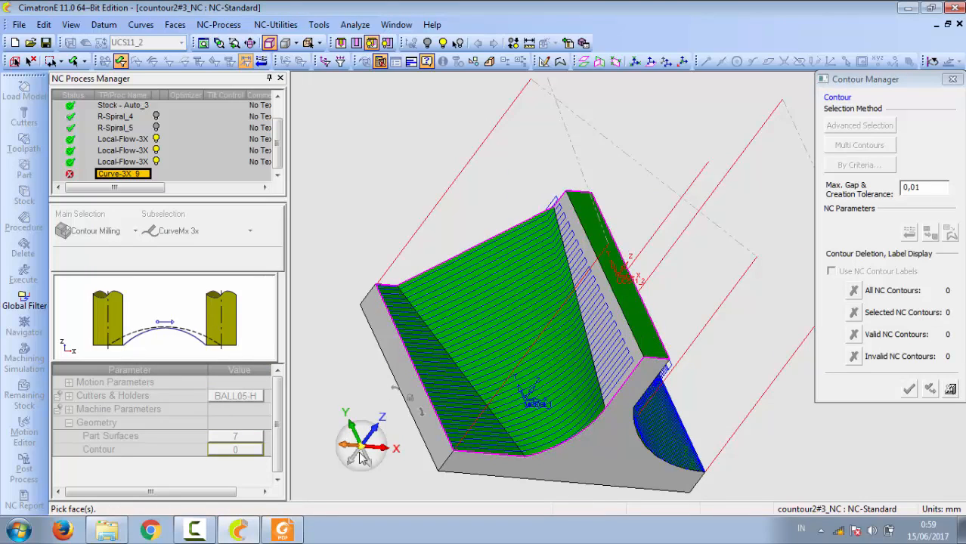
mouse_move(621, 343)
left_mouse_down("ctrl")
mouse_move(608, 344)
mouse_move(616, 352)
left_mouse_up("ctrl")
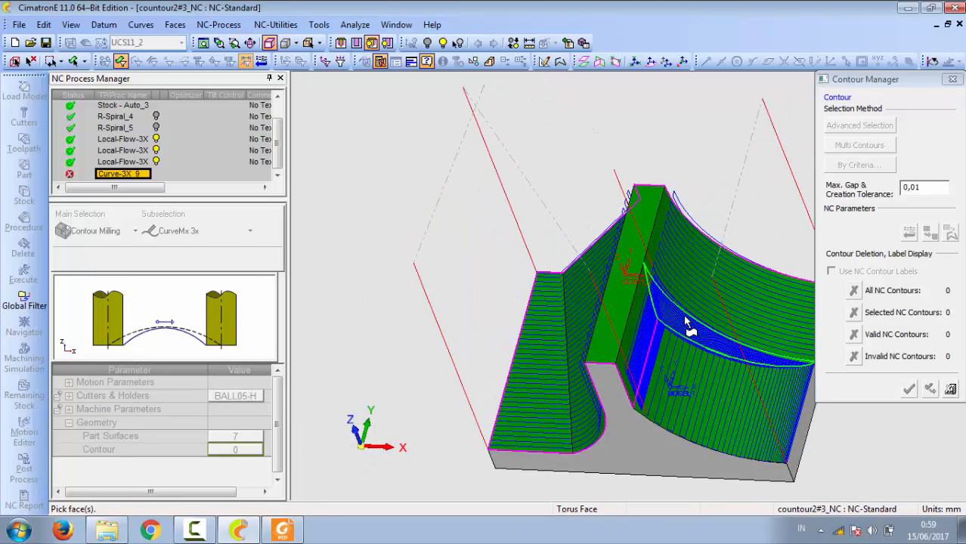
right_click(548, 135)
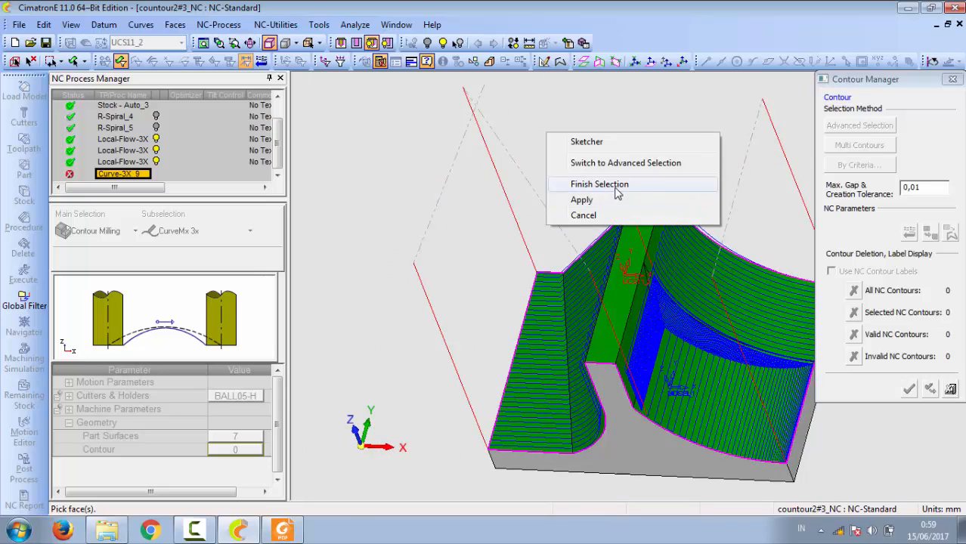
left_click(616, 185)
left_click(909, 390)
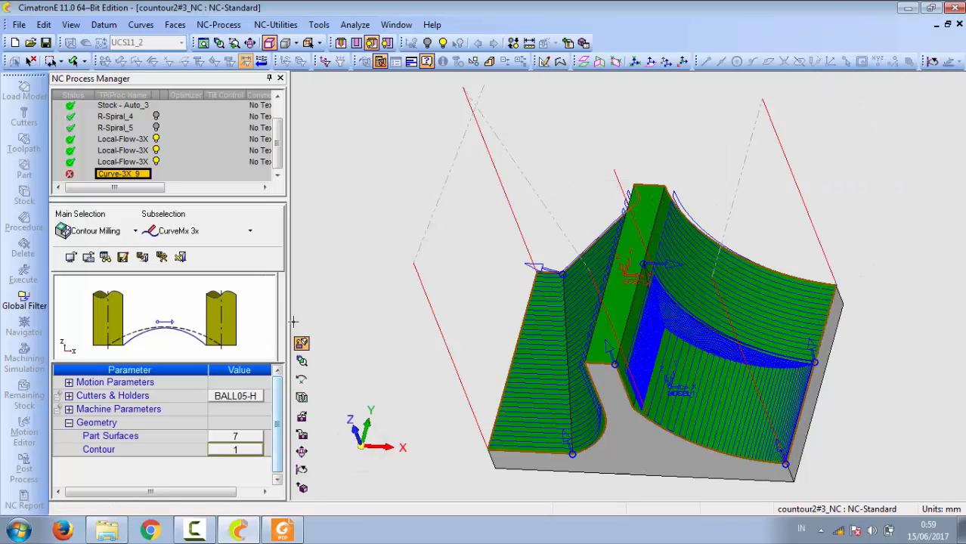
left_click(161, 258)
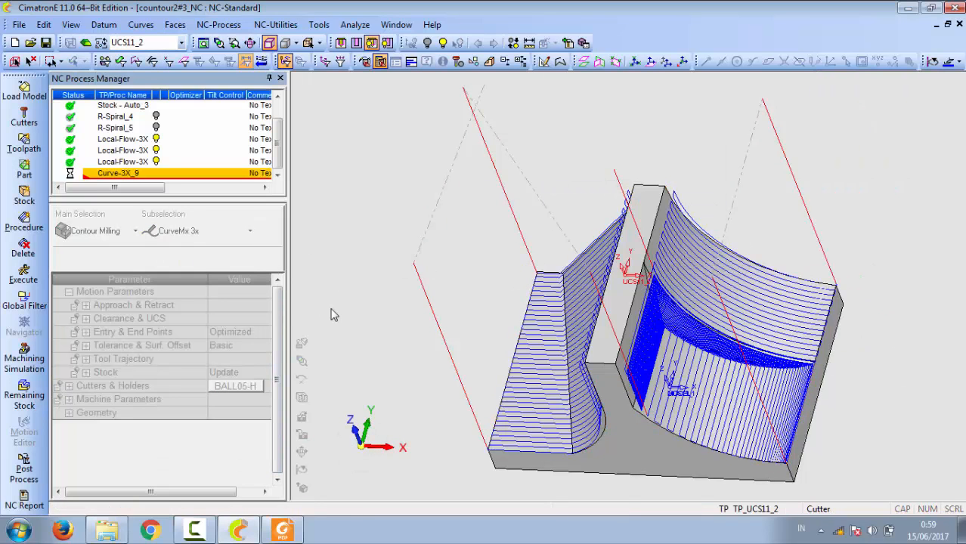
Run the machining simulation of the whole TP_UCS11_2 toolpath with material removal, using a faster playback speed
left_click(24, 362)
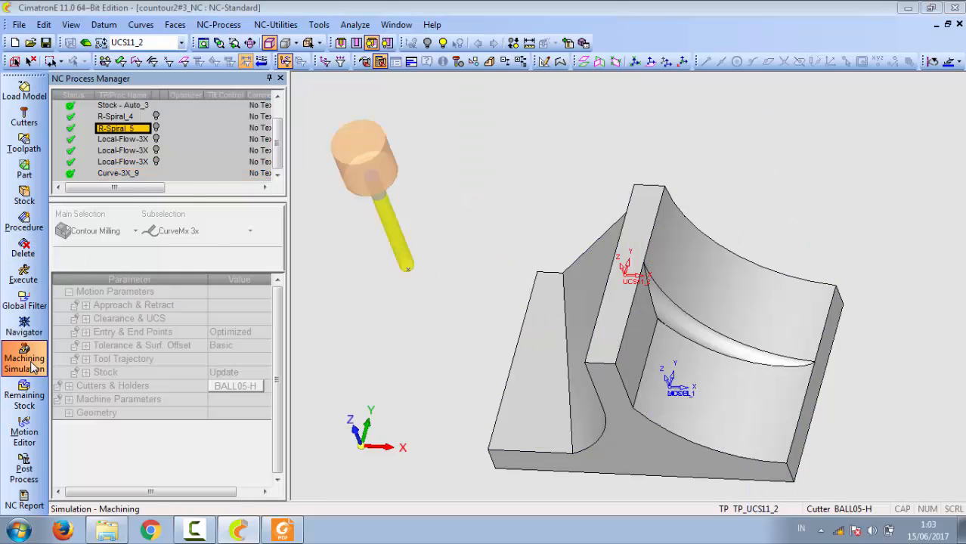
left_click(234, 140)
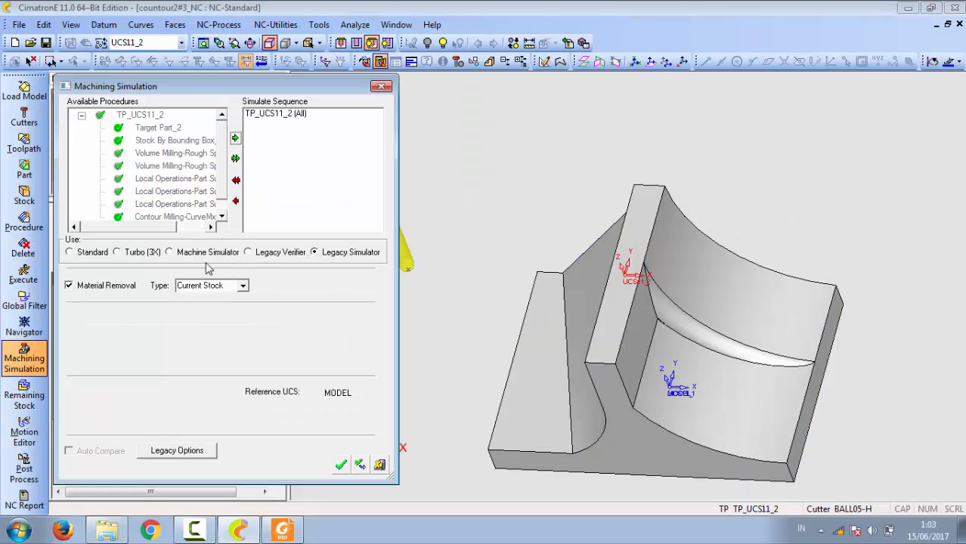
left_click(339, 465)
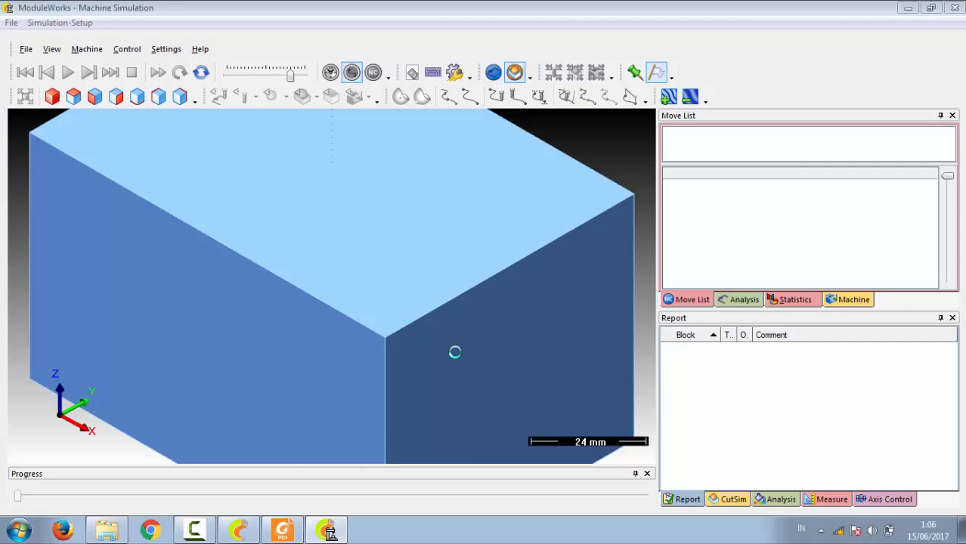
left_click(69, 74)
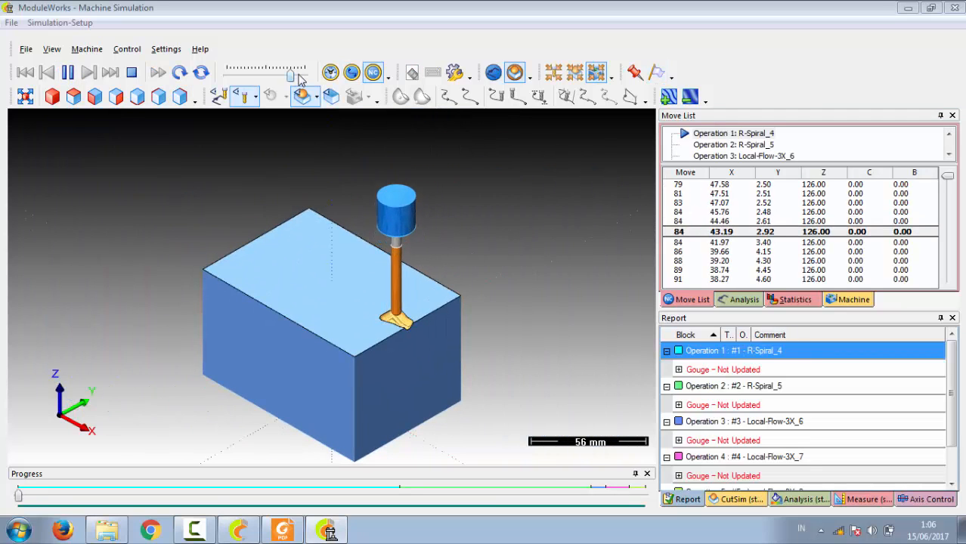
left_click_drag(291, 76, 301, 77)
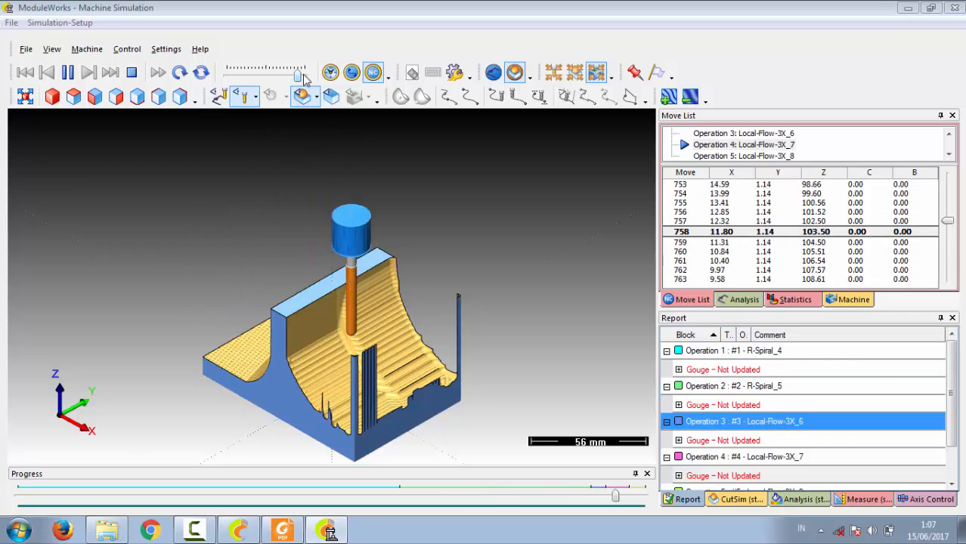
Examine the machined stock from both sides of the rib after the simulation, and close the simulator
left_click(89, 433)
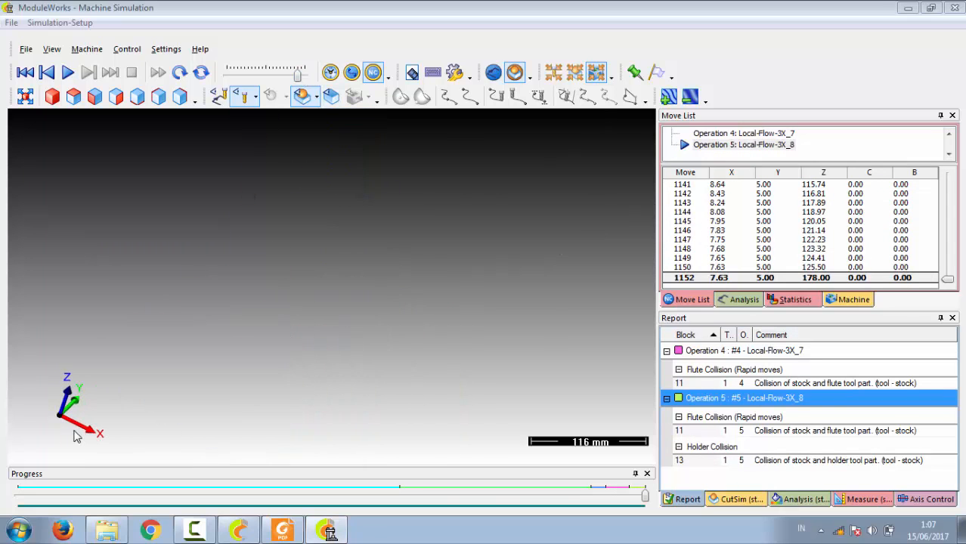
left_click_drag(57, 418, 4, 504)
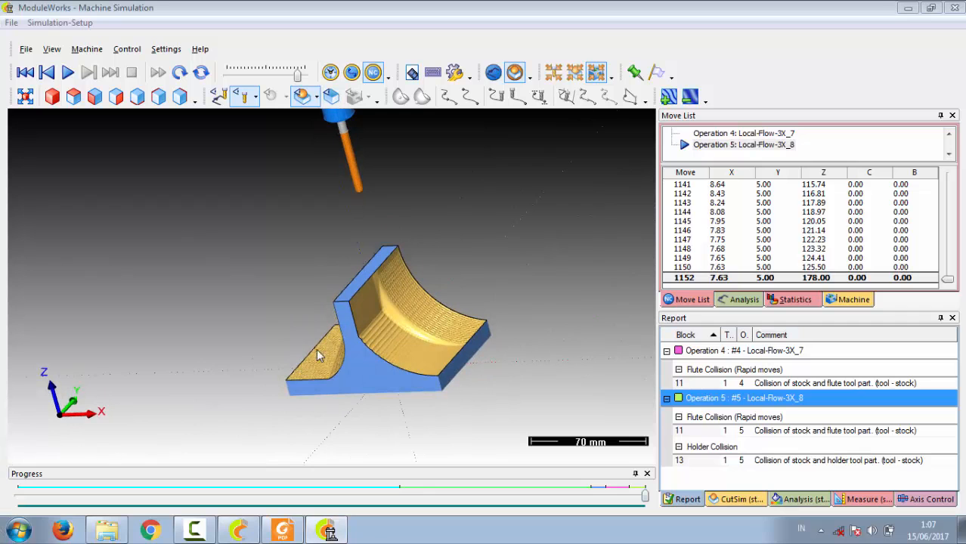
left_click_drag(117, 411, 112, 448)
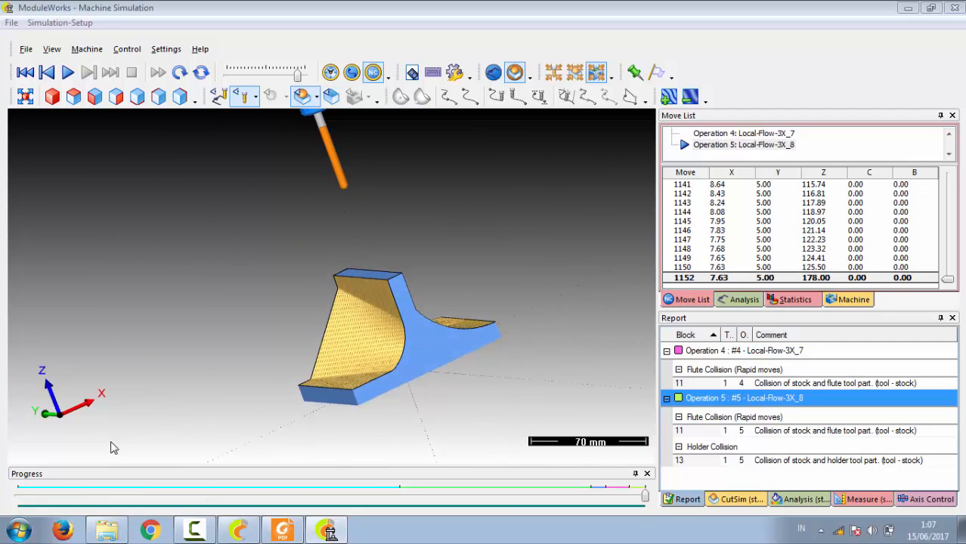
left_click(957, 8)
Post-process Volume Milling-Rough Spiral_5 with the DEMO post processor, showing the output after completion, and review the G-code through to its end
left_click(25, 474)
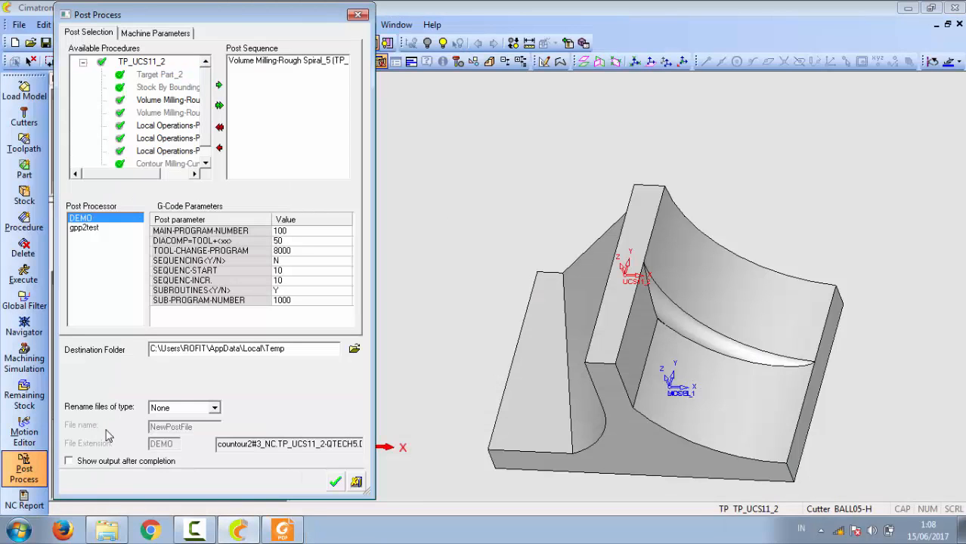
left_click(335, 483)
left_click_drag(848, 160, 848, 231)
left_click_drag(793, 331, 778, 440)
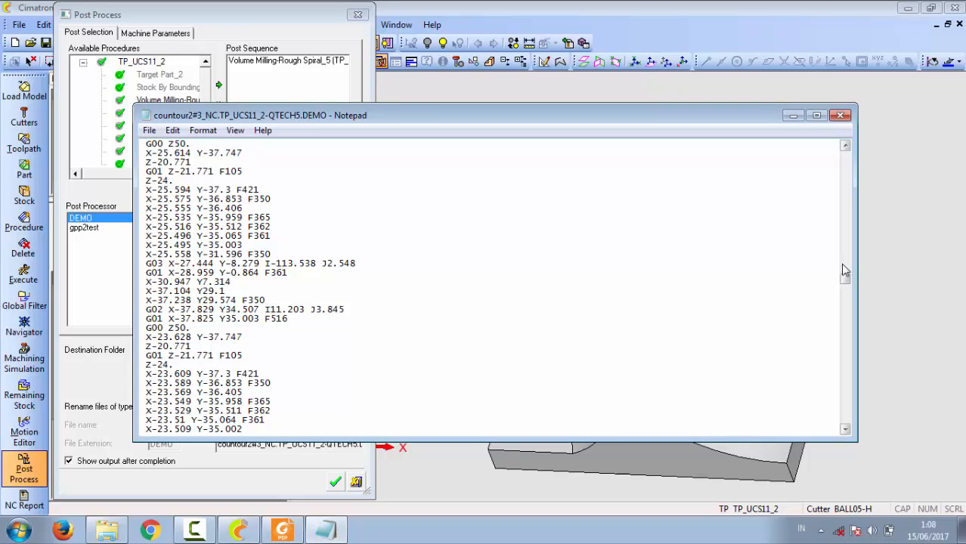
left_click_drag(845, 272, 867, 435)
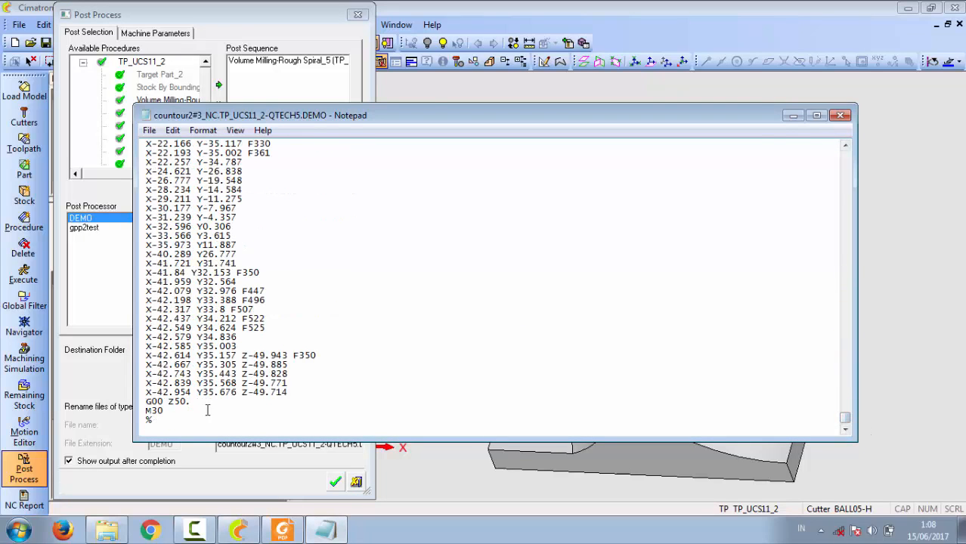
left_click(834, 116)
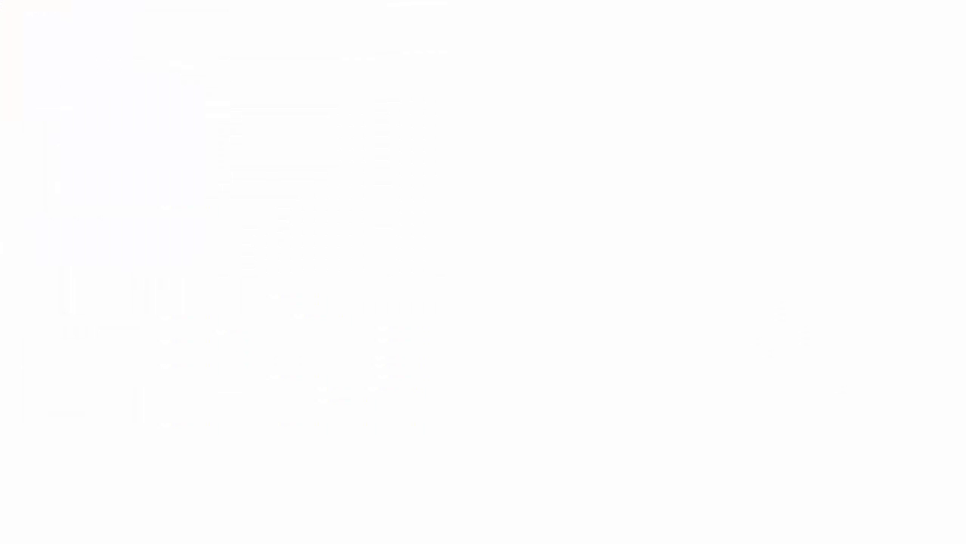